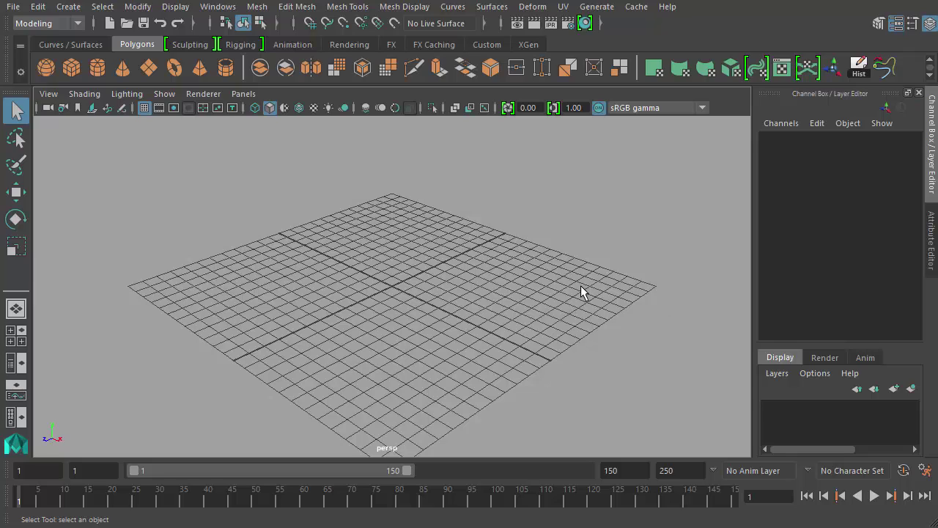
Create a polygon sphere with default settings at the grid's origin.
left_click(68, 6)
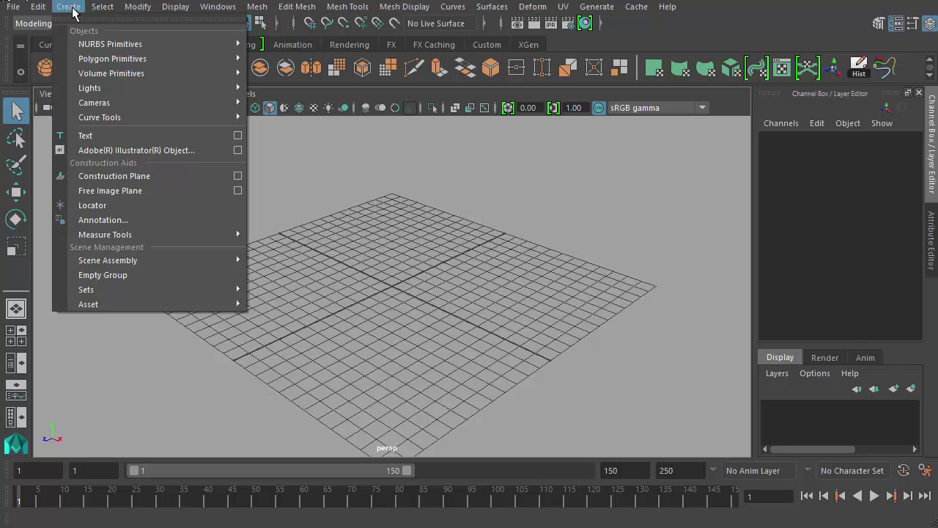
mouse_move(180, 59)
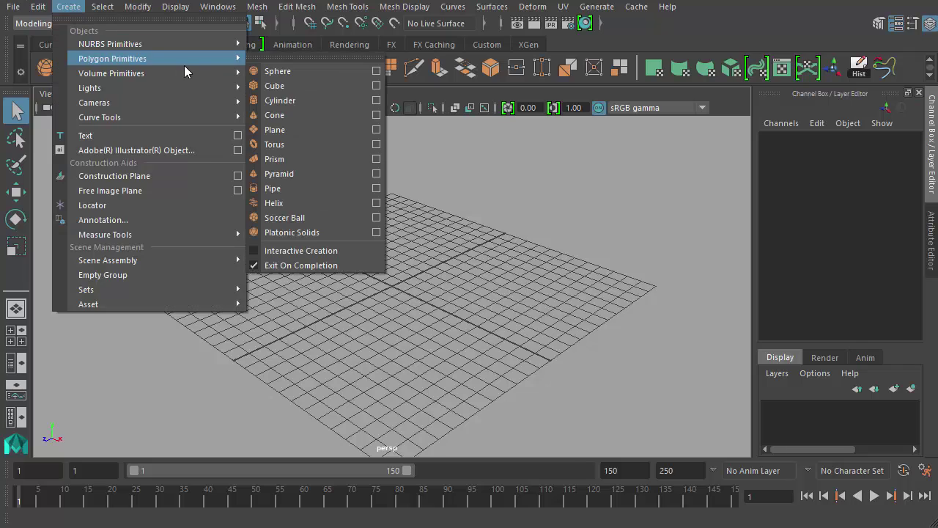
left_click(277, 71)
left_click(398, 314)
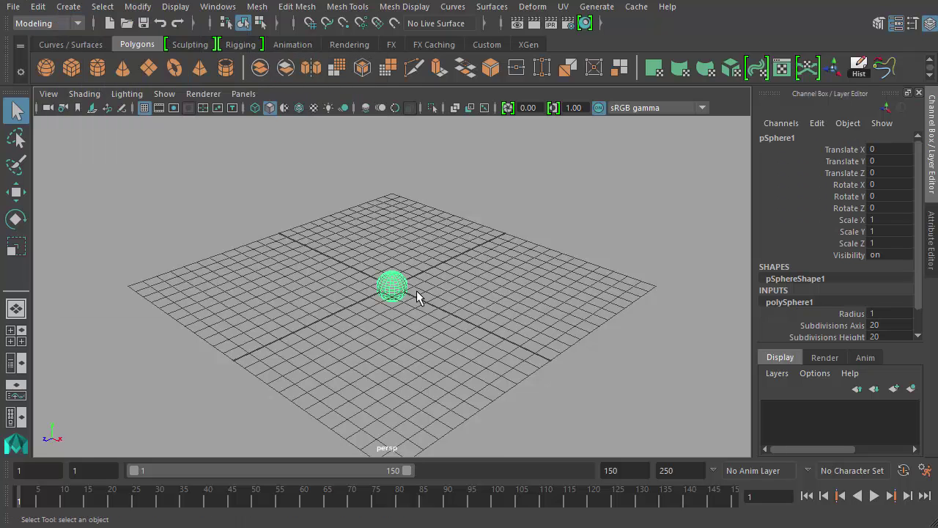
Move the sphere across the ground plane to one corner of the grid, about X -11.86 and Z 10.718.
key("w")
left_click_drag(448, 308, 466, 311, "alt")
left_click_drag(399, 322, 130, 341)
left_click_drag(331, 293, 347, 268, "alt")
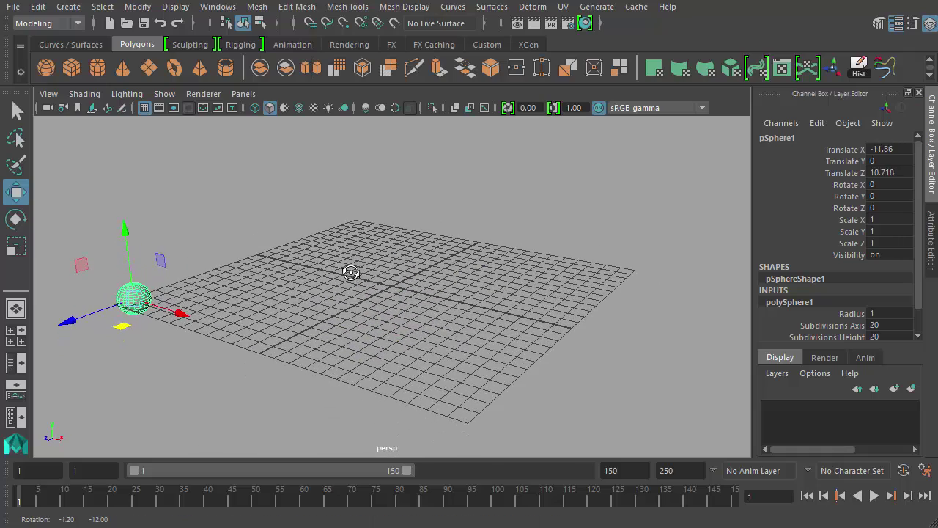
middle_click_drag(364, 281, 420, 236, "alt")
key("alt+v")
key("alt+v")
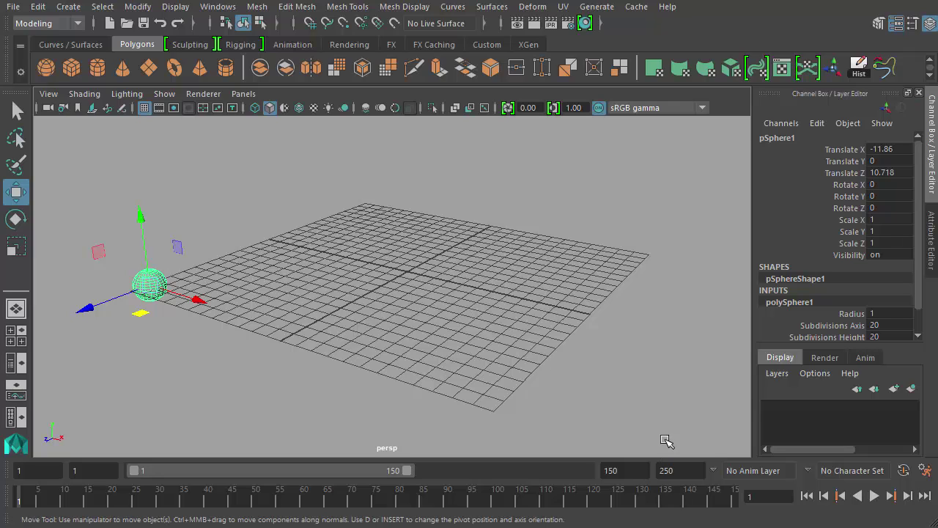
Deselect the sphere and set the animation end time to 300 frames.
left_click(632, 326)
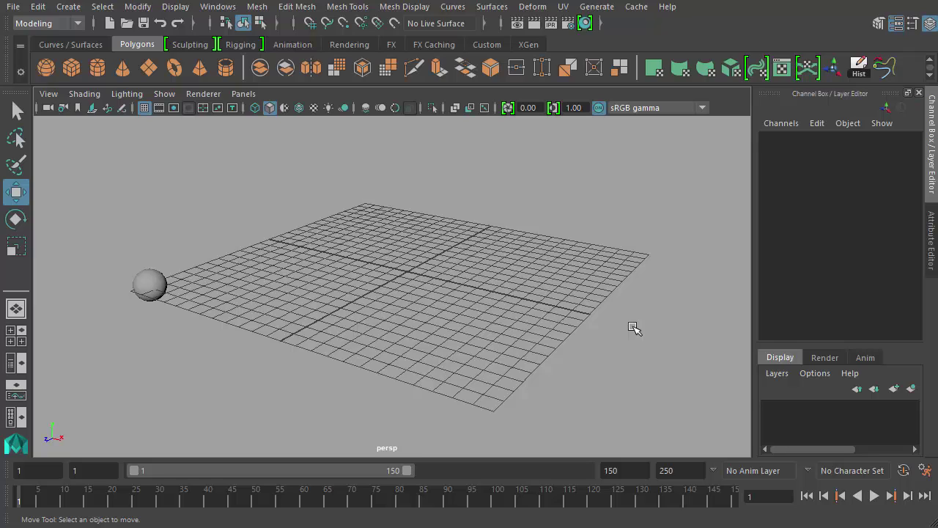
left_click(666, 470)
type("300")
key("Return")
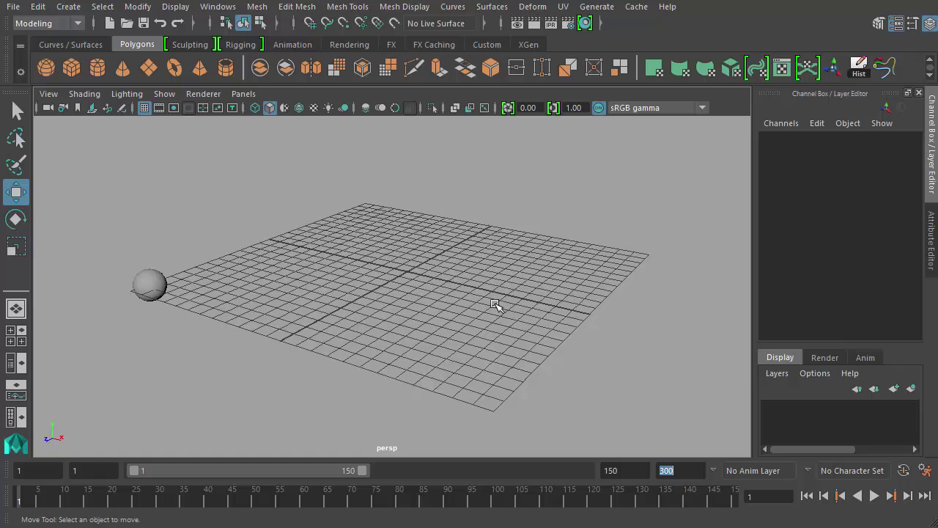
mouse_move(308, 471)
left_mouse_down()
mouse_move(519, 472)
mouse_move(310, 475)
left_mouse_up()
Key all of the sphere's transform channels at frame 1, scrub the timeline briefly and return to frame 1.
left_click(149, 285)
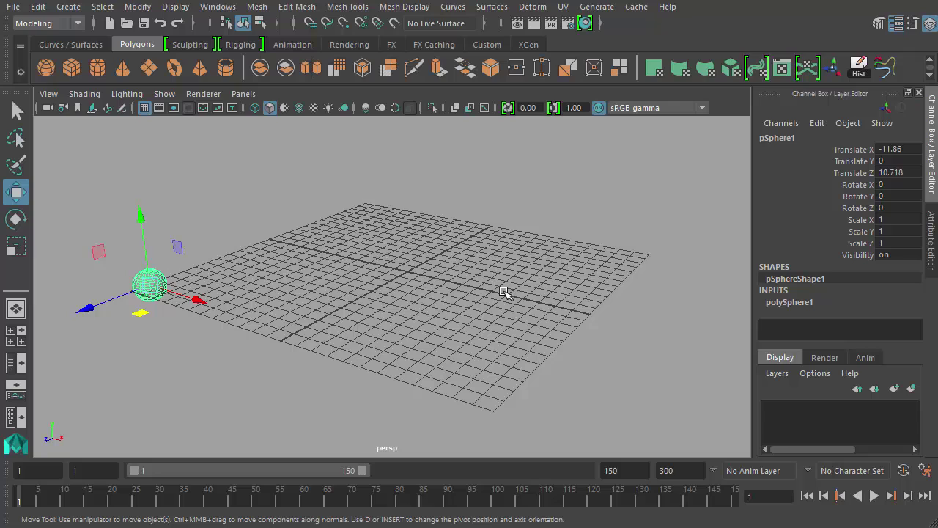
key("s")
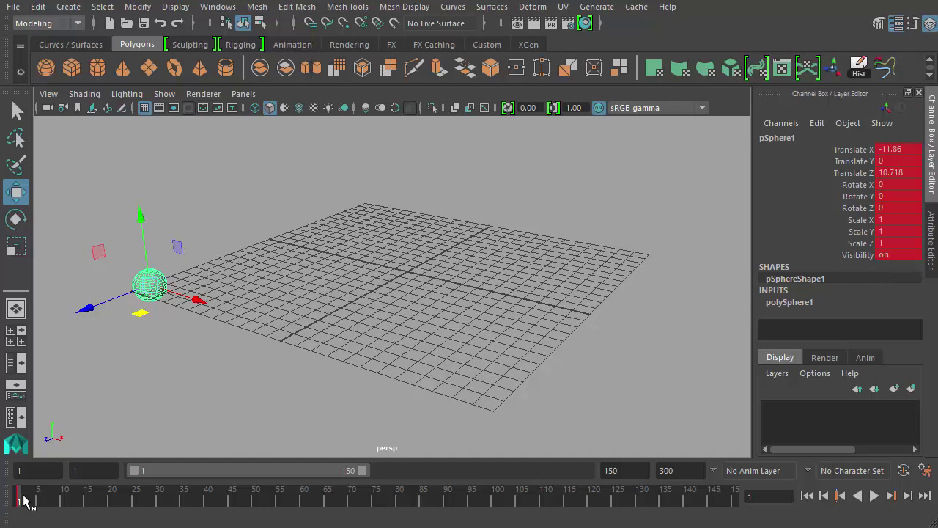
key("alt+v")
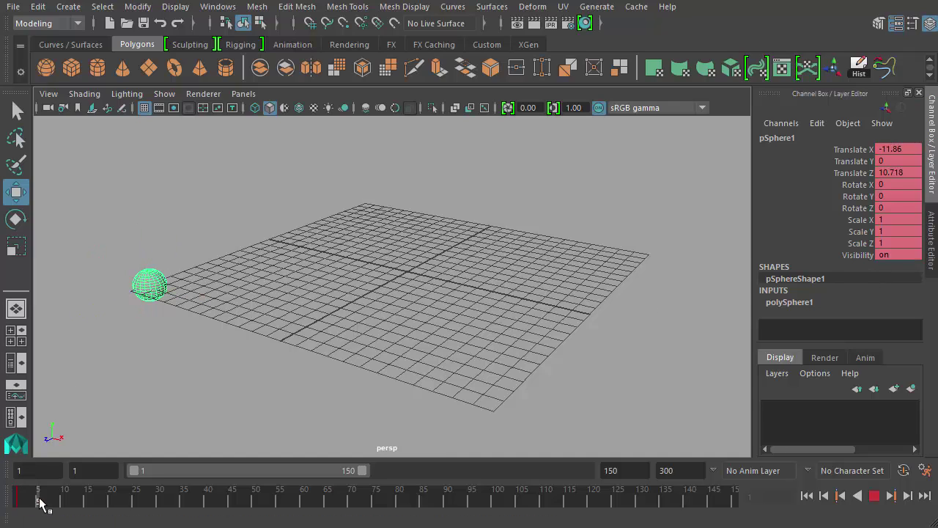
mouse_move(42, 503)
left_mouse_down()
mouse_move(31, 502)
mouse_move(54, 507)
left_mouse_up()
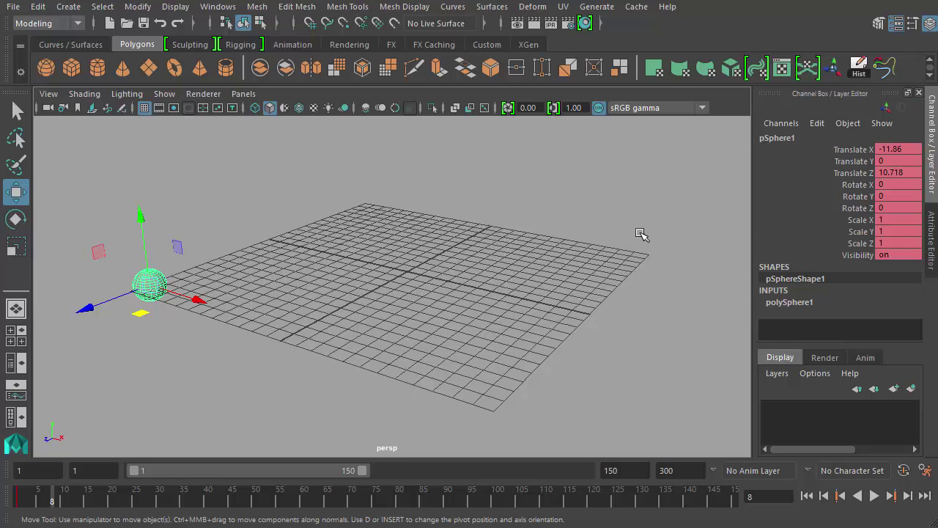
left_click_drag(45, 498, 21, 506)
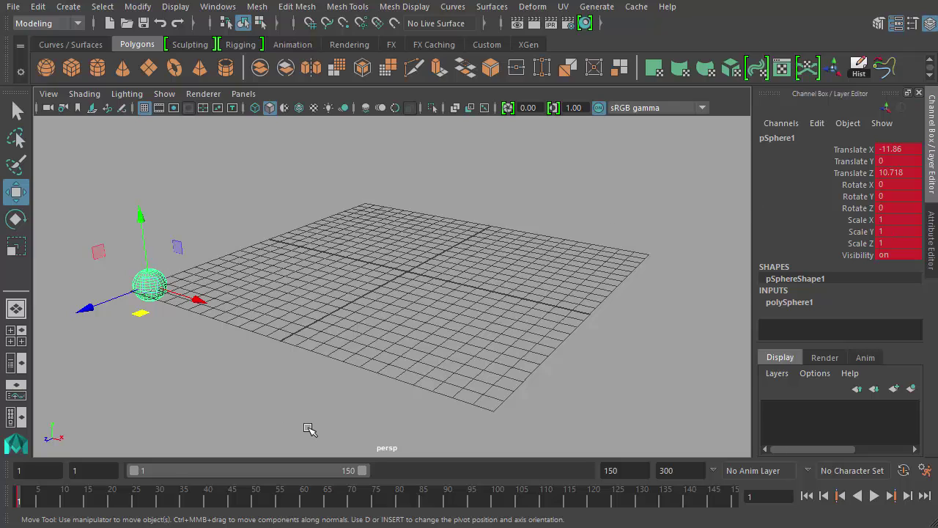
At frame 60, move the sphere to the opposite grid corner, about X 10.48 and Z -9.988, and key all its channels.
key("alt+v")
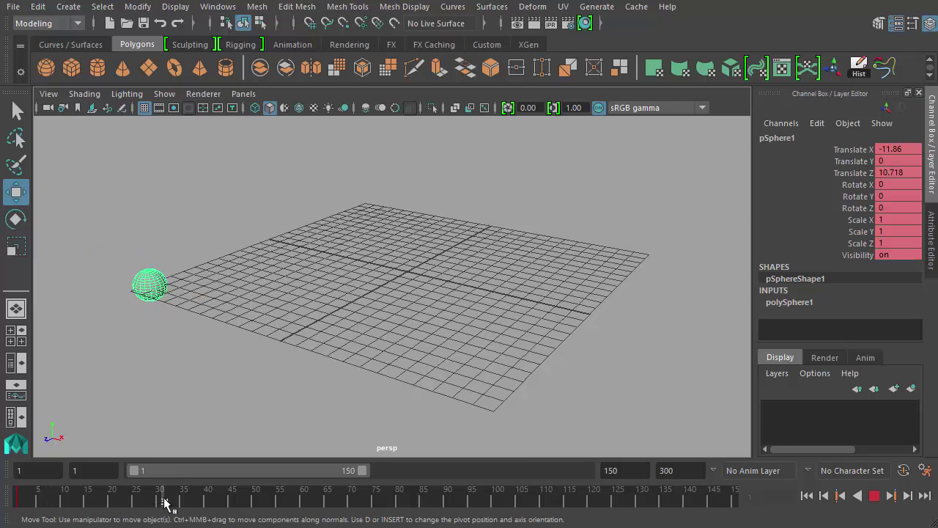
left_click_drag(266, 510, 302, 511)
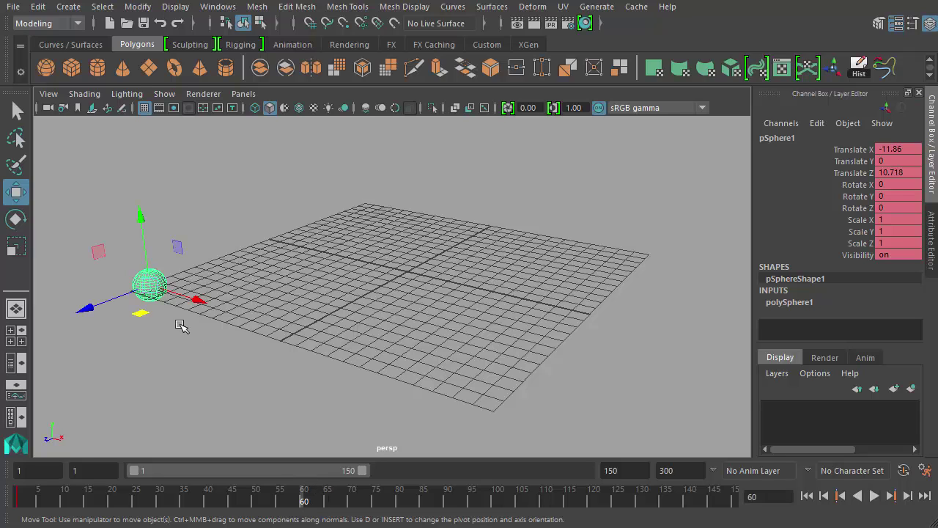
left_click_drag(141, 314, 658, 287)
key("s")
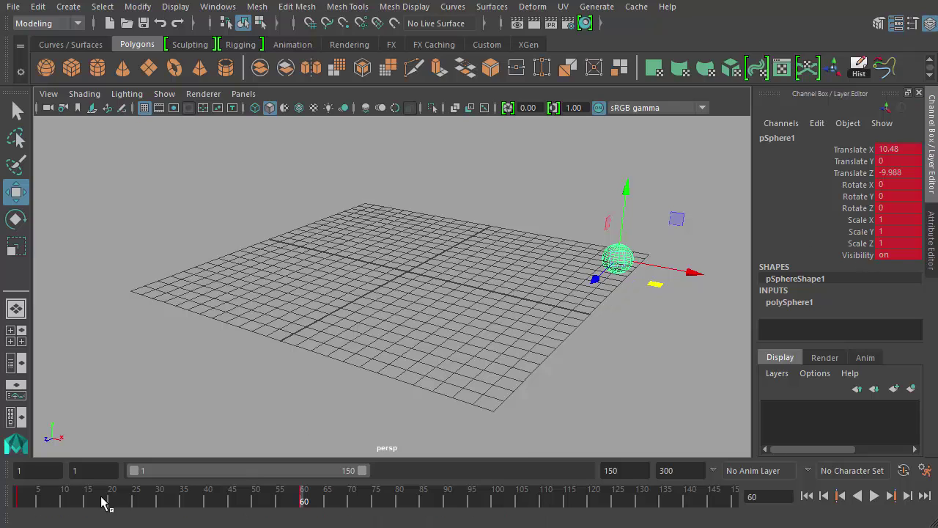
Scrub between frames 1 and 60 to review the sphere's motion and its keyed channels.
mouse_move(304, 498)
left_mouse_down()
mouse_move(18, 507)
mouse_move(303, 500)
left_mouse_up()
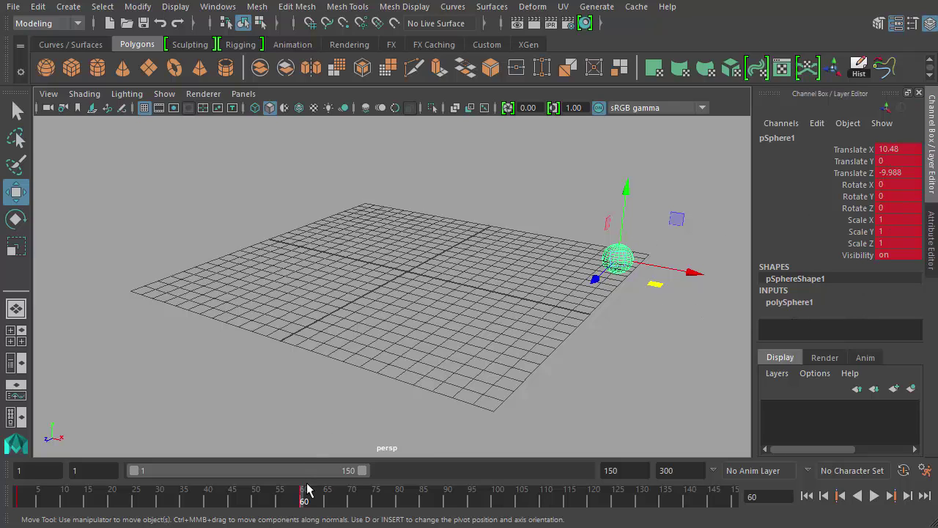
left_click(16, 500)
left_click_drag(17, 500, 304, 504)
left_click(21, 501)
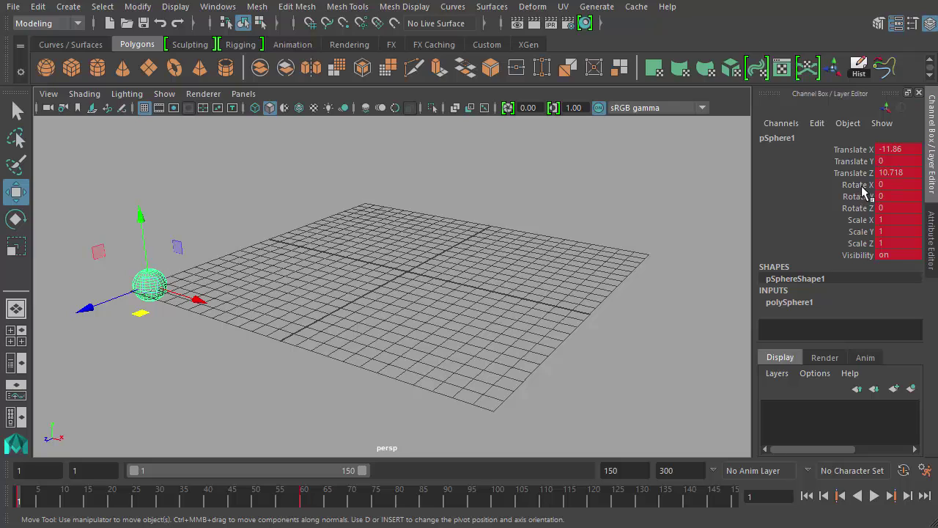
left_click(300, 499)
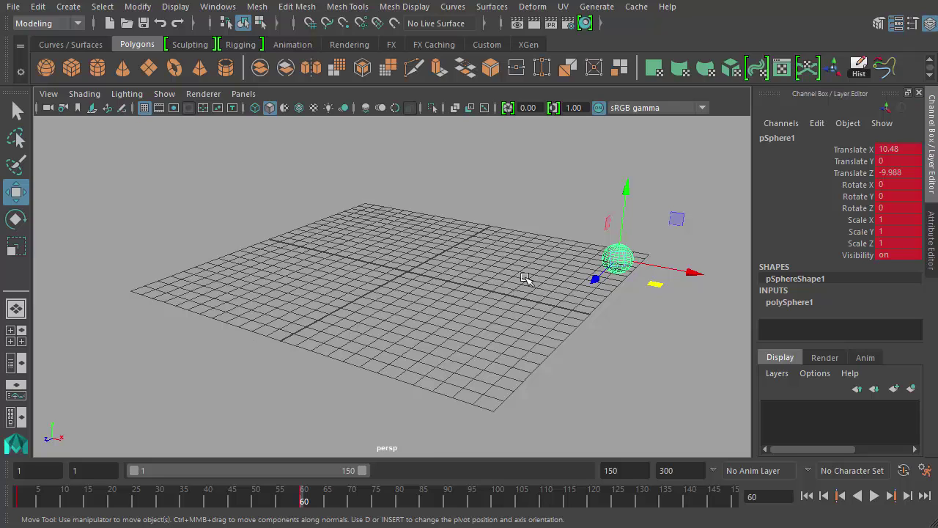
At frame 25, lift the sphere to about X 0.003 and Y 8.341, and key only its Translate Y channel.
left_click(95, 501)
left_click_drag(96, 503, 136, 503)
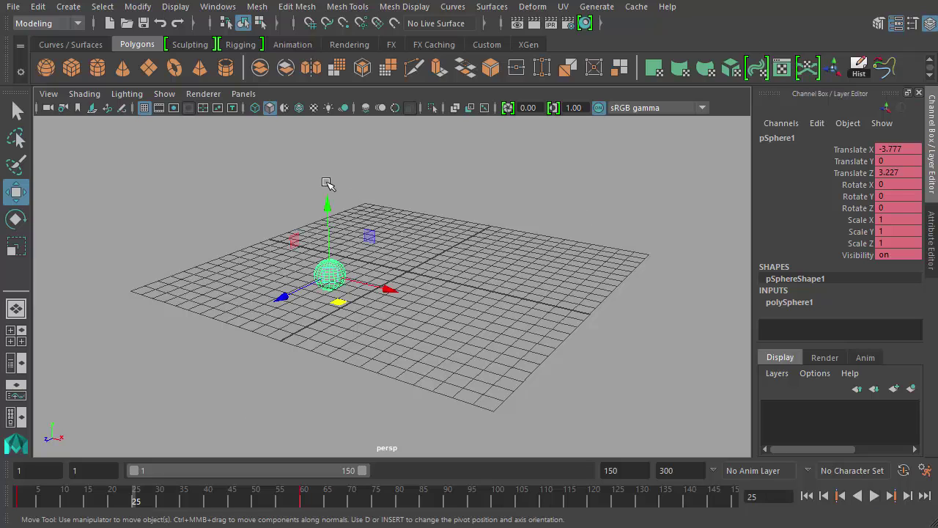
left_click_drag(370, 236, 449, 109)
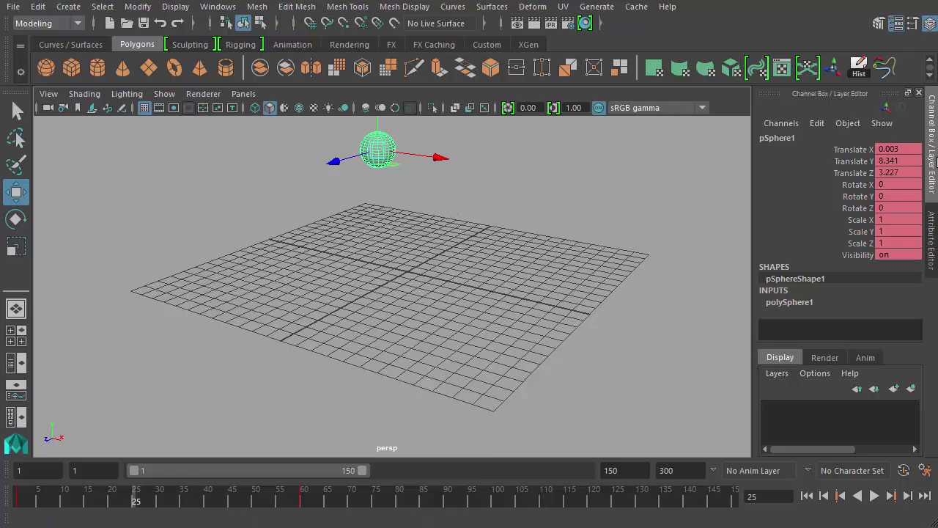
left_click(851, 162)
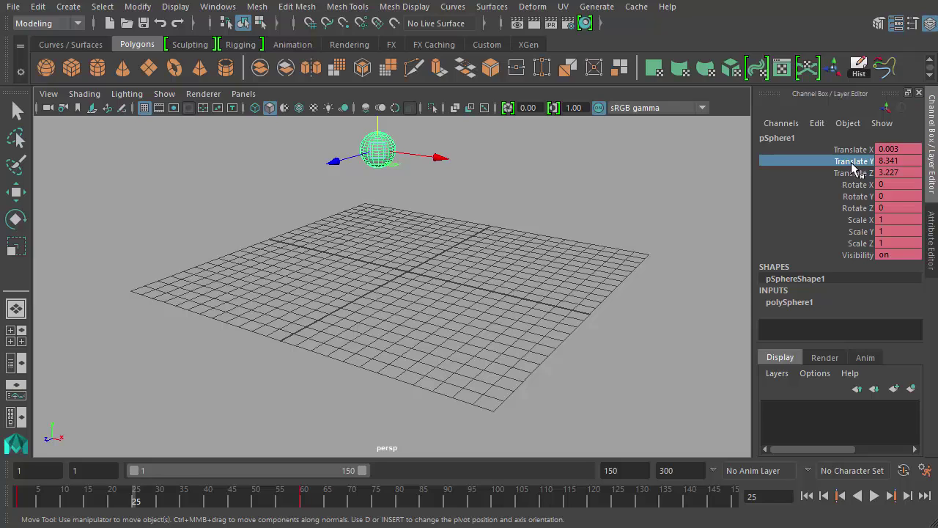
right_click(848, 163)
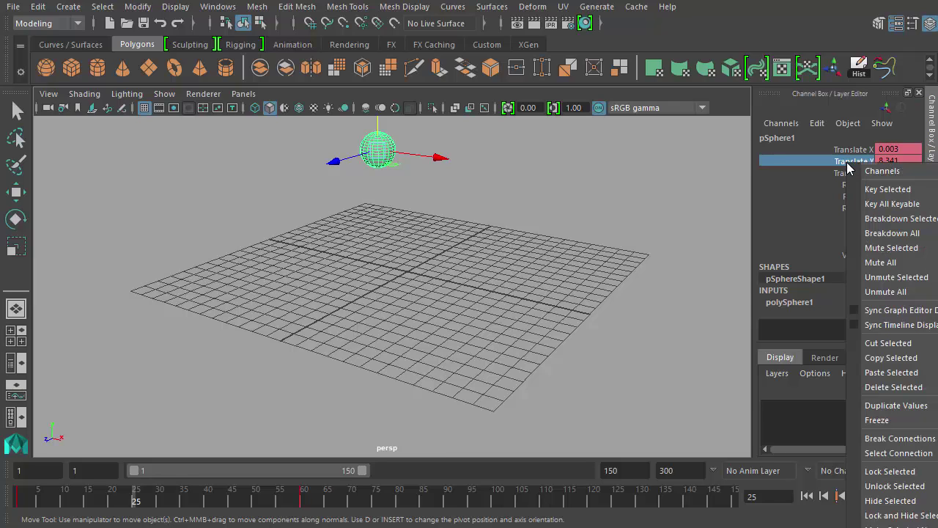
left_click(889, 190)
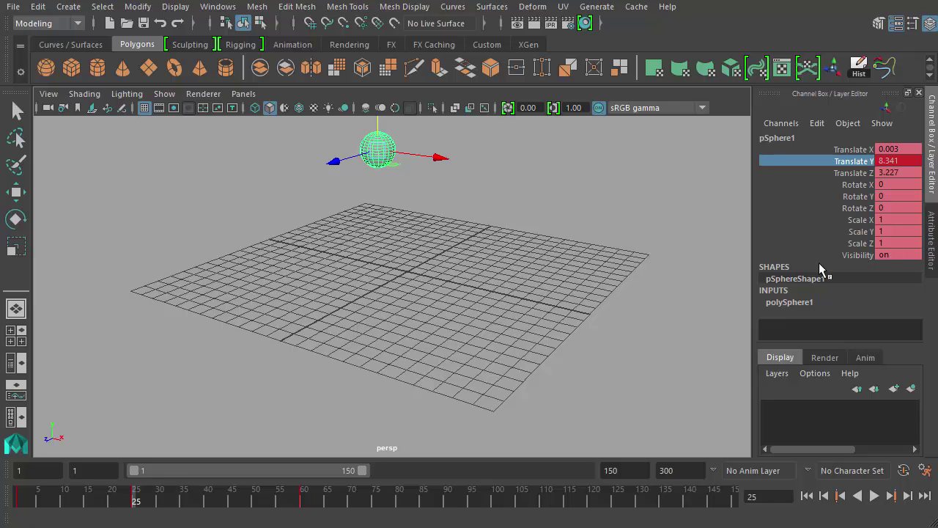
left_click(623, 314)
left_click(377, 149)
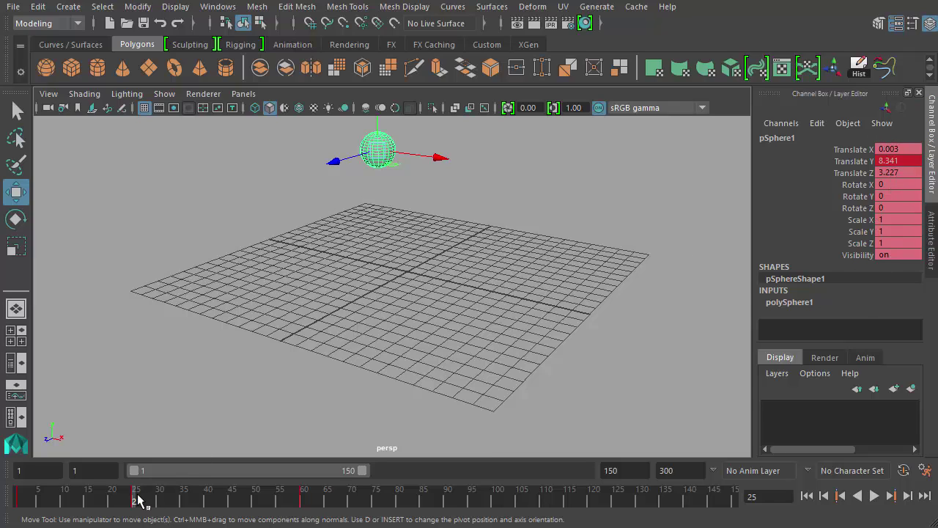
Play and scrub through frames 1, 60 and 25 to review the sphere's arc and keys.
key("alt+v")
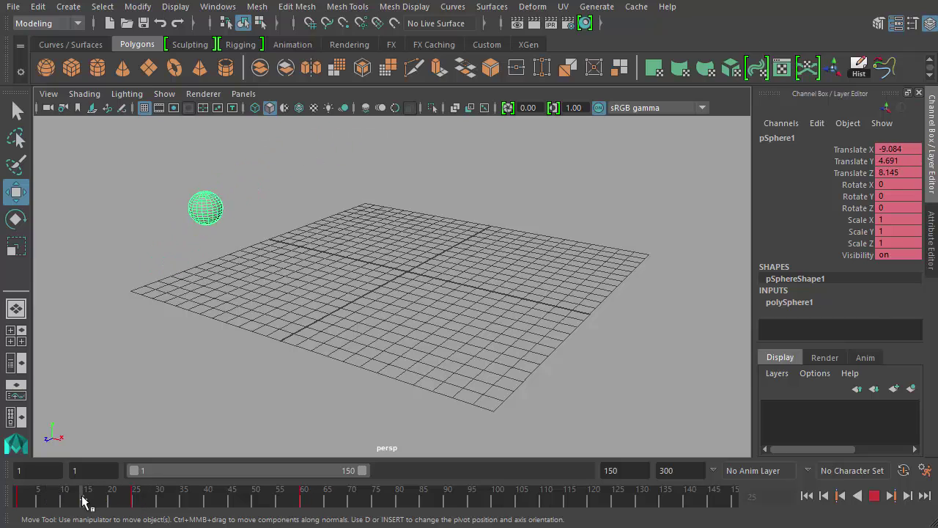
left_click(20, 488)
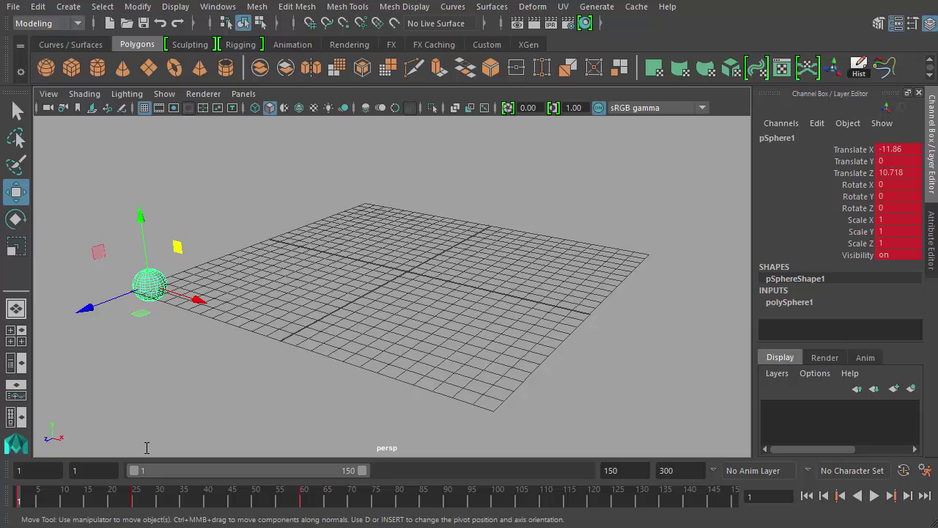
left_click(312, 487)
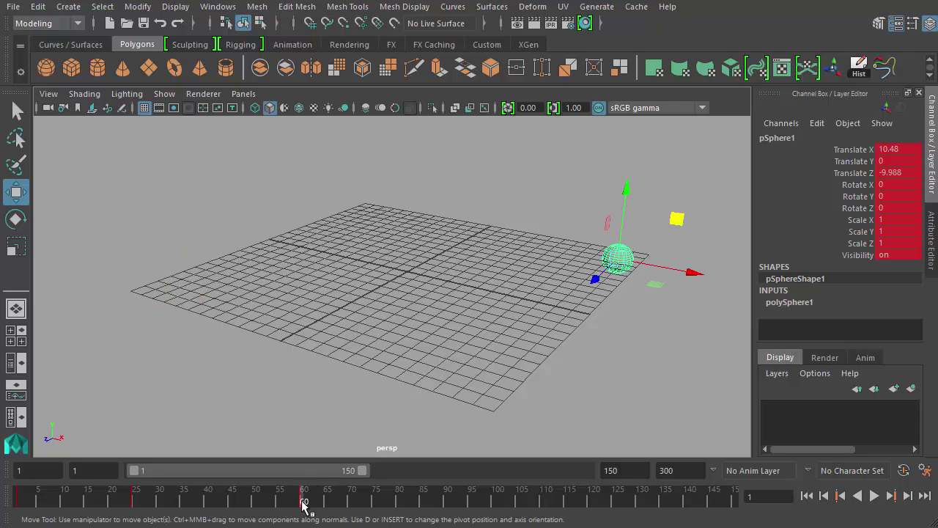
left_click(131, 503)
left_click_drag(132, 502, 137, 503)
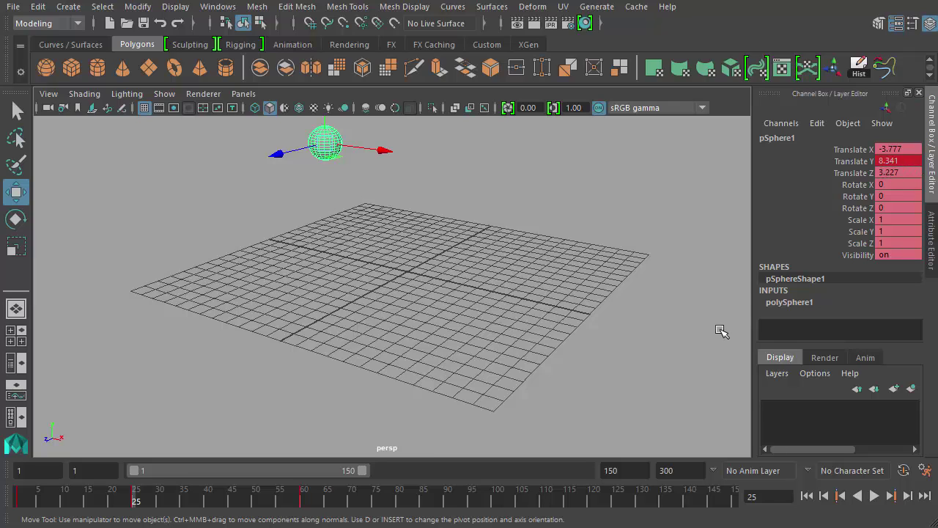
Examine the keying commands available for the sphere's Translate Y channel at frame 25.
left_click(852, 162)
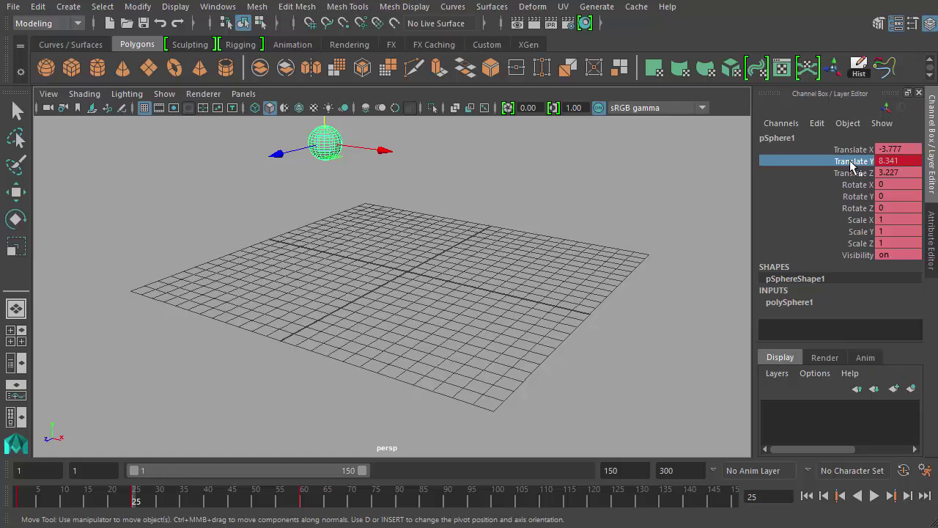
right_click(852, 165)
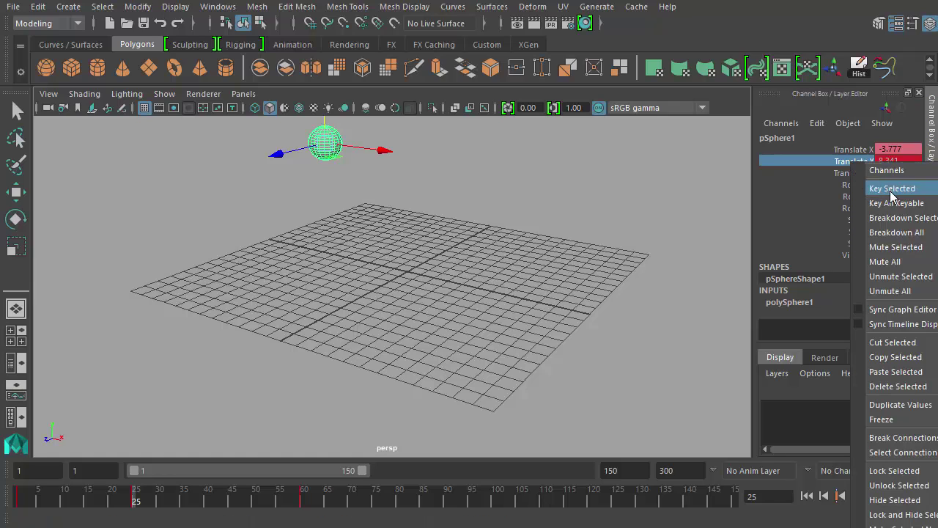
left_click(834, 165)
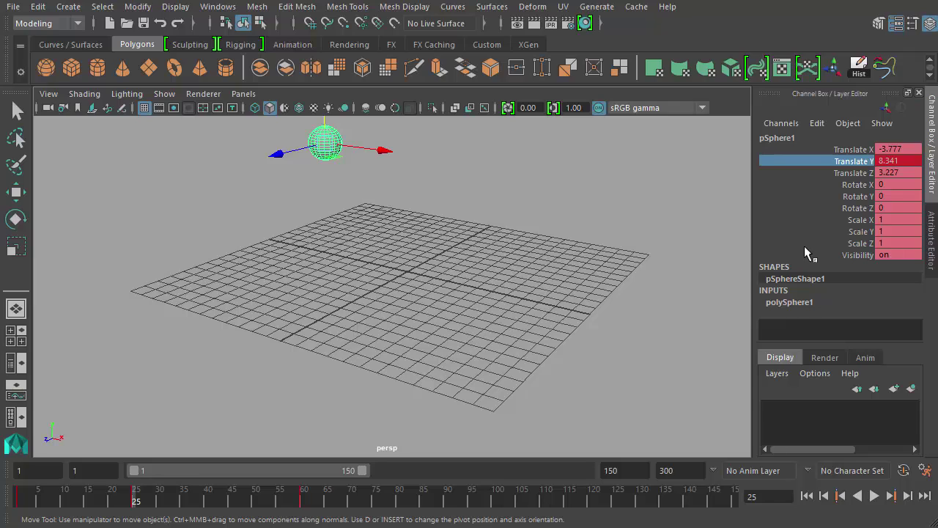
Go to frame 60 and highlight the sphere's translate channels, followed by its rotate and scale channels.
left_click(304, 503)
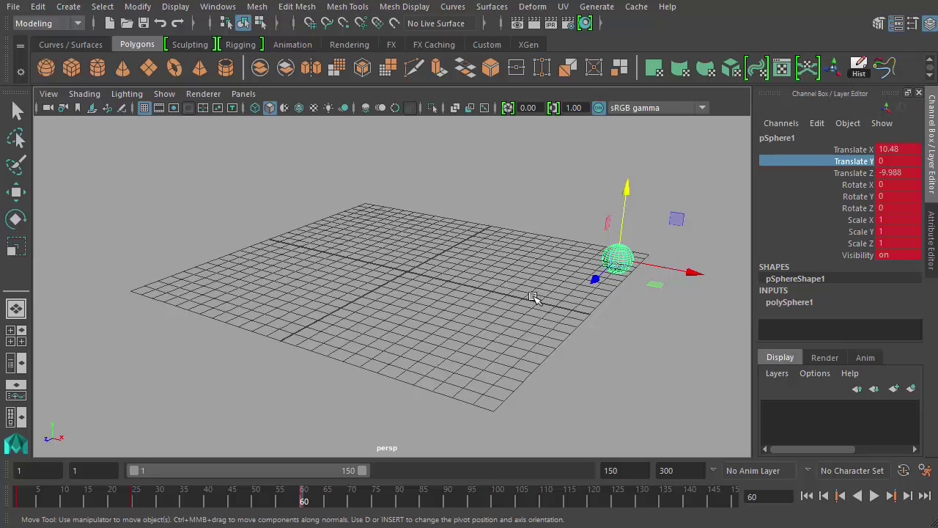
left_click_drag(852, 150, 857, 173)
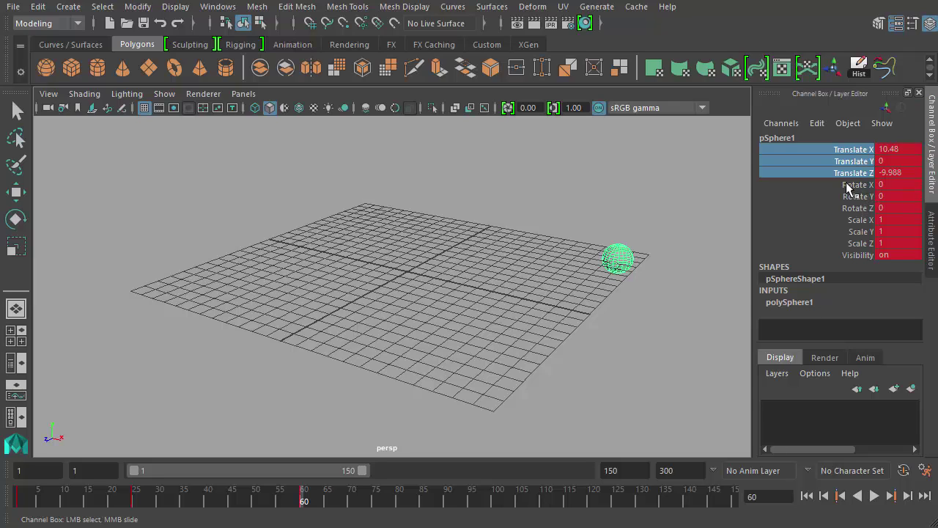
left_click_drag(856, 186, 855, 244)
Reselect the sphere at frame 60 and cycle through the Move, Rotate and Scale tools to compare their manipulators.
key("w")
left_click(598, 249)
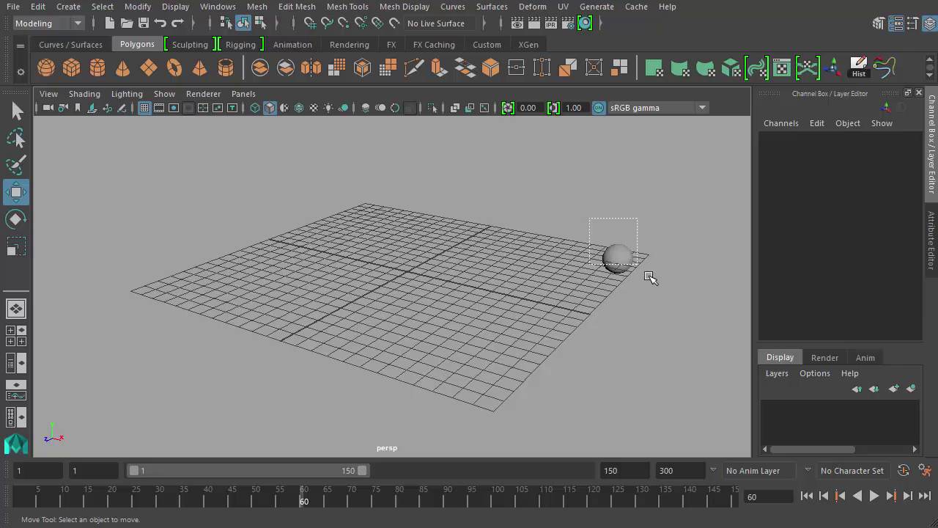
left_click(635, 269)
key("e")
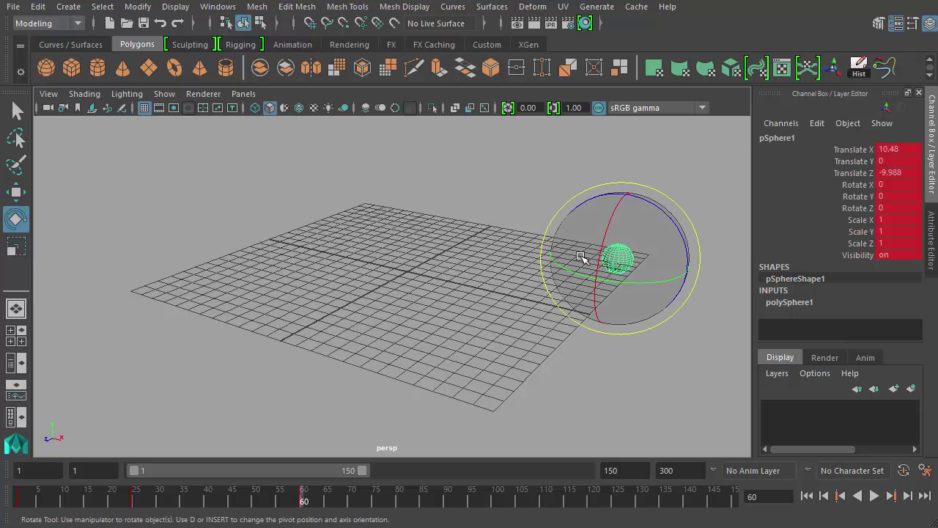
key("r")
key("w")
key("e")
key("r")
key("w")
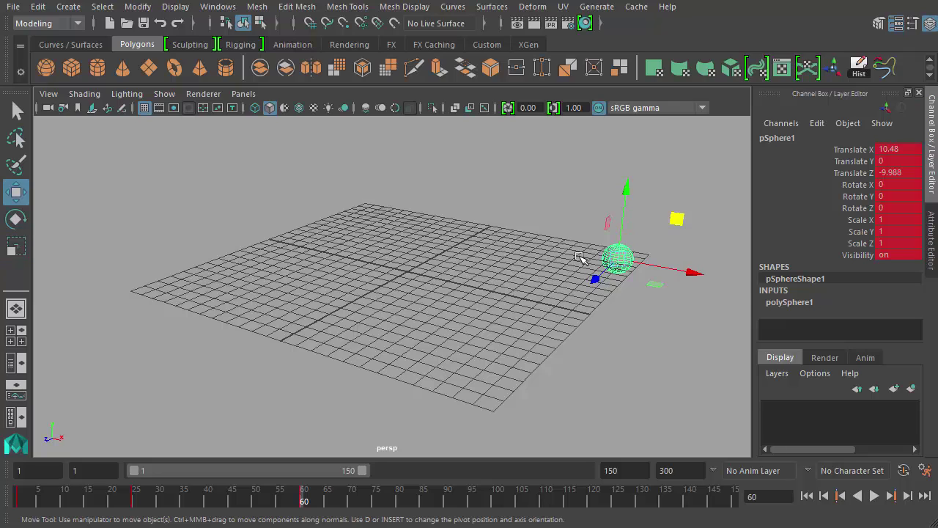
key("e")
key("r")
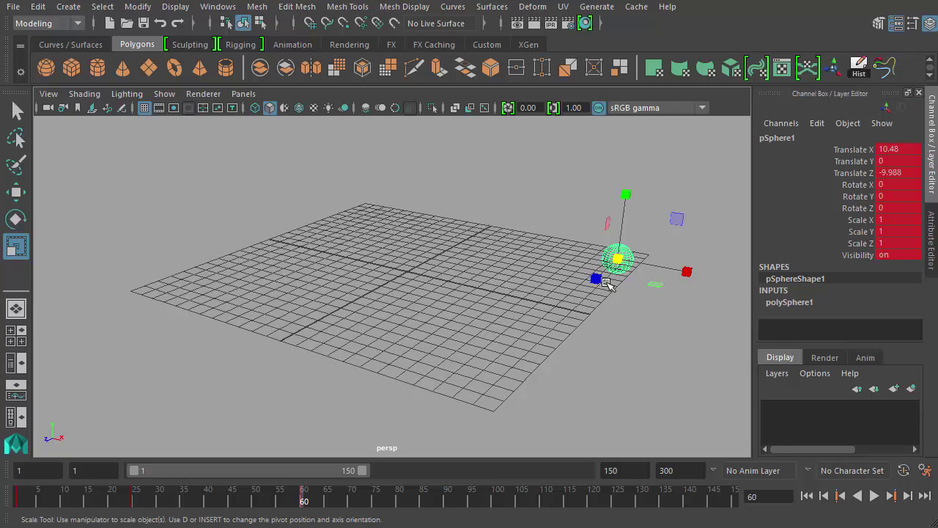
At frame 70, move the sphere across the grid to about X 5.3 and Z -7.116, and key only its translate channels.
left_click_drag(307, 499, 350, 505)
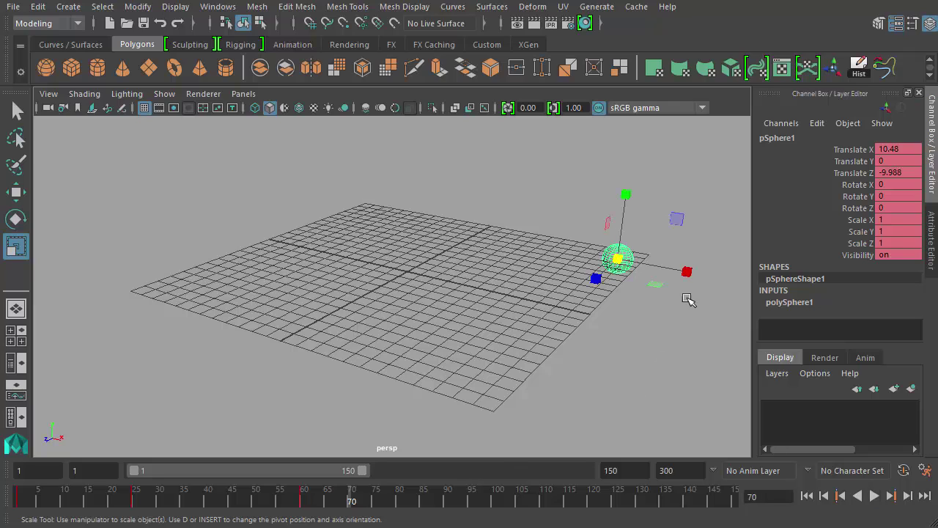
key("w")
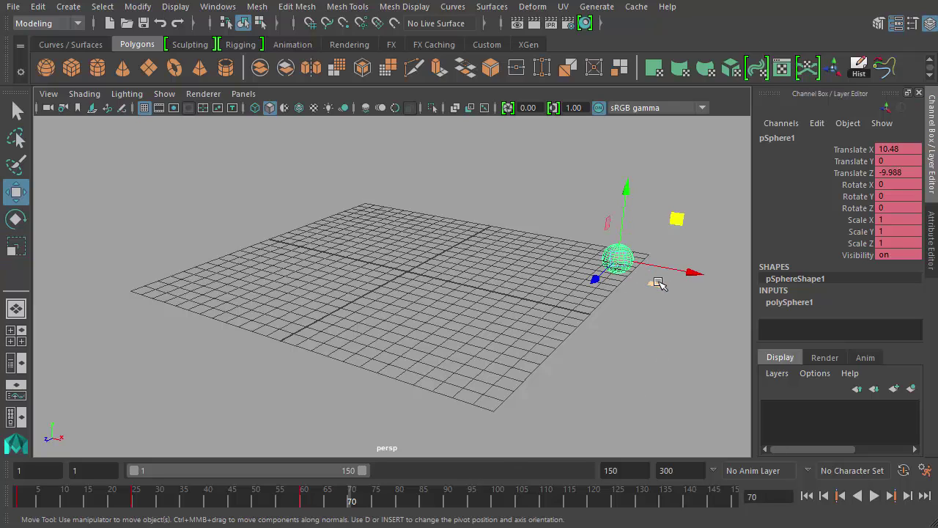
left_click_drag(657, 284, 562, 288)
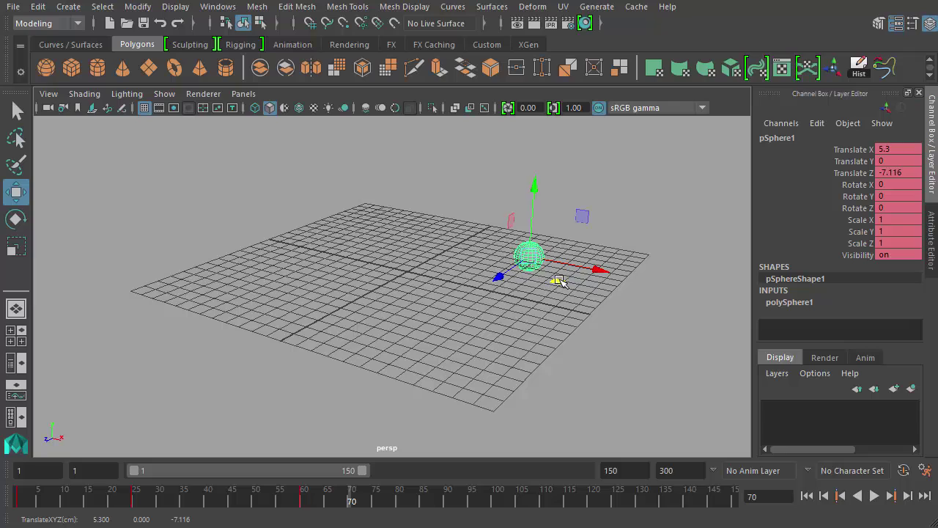
key("shift+w")
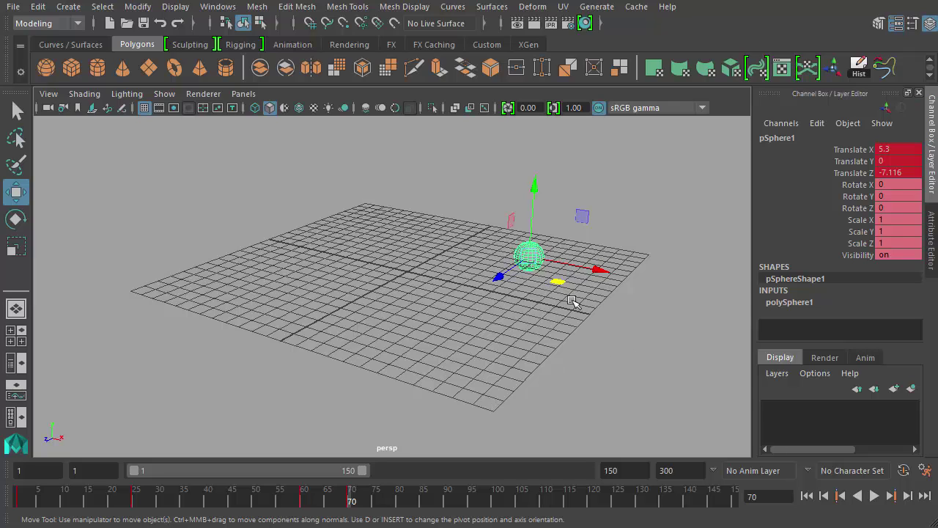
At frame 85, scale the sphere uniformly to about 3.138 and key only its scale channels.
key("alt+v")
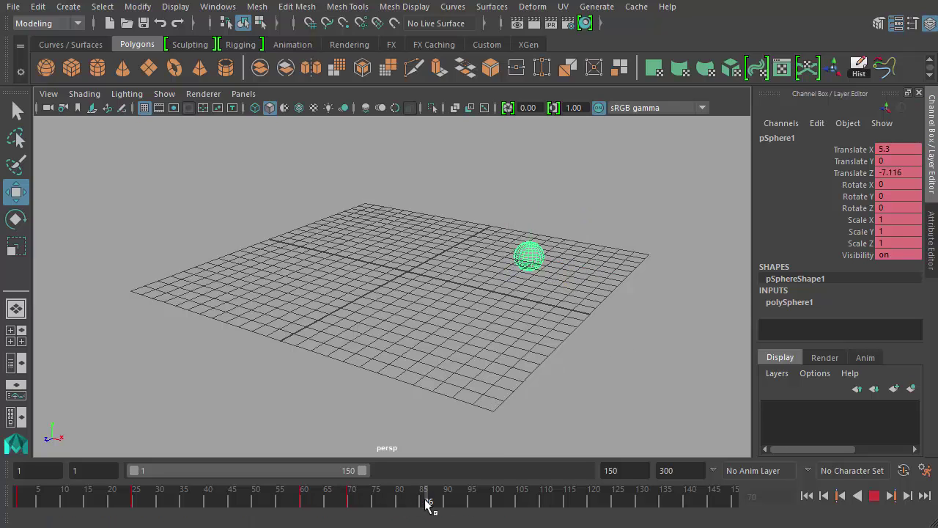
key("alt+v")
left_click_drag(423, 504, 424, 504)
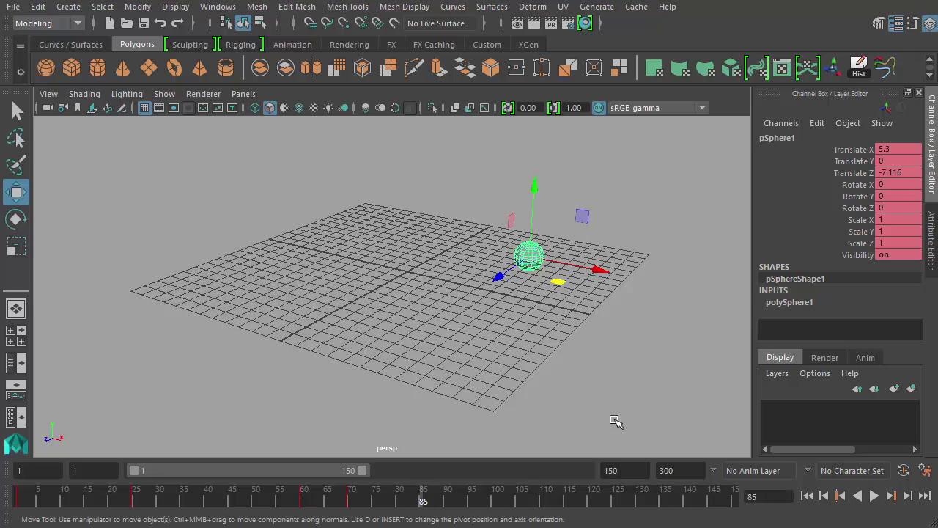
key("r")
left_click_drag(530, 253, 593, 275)
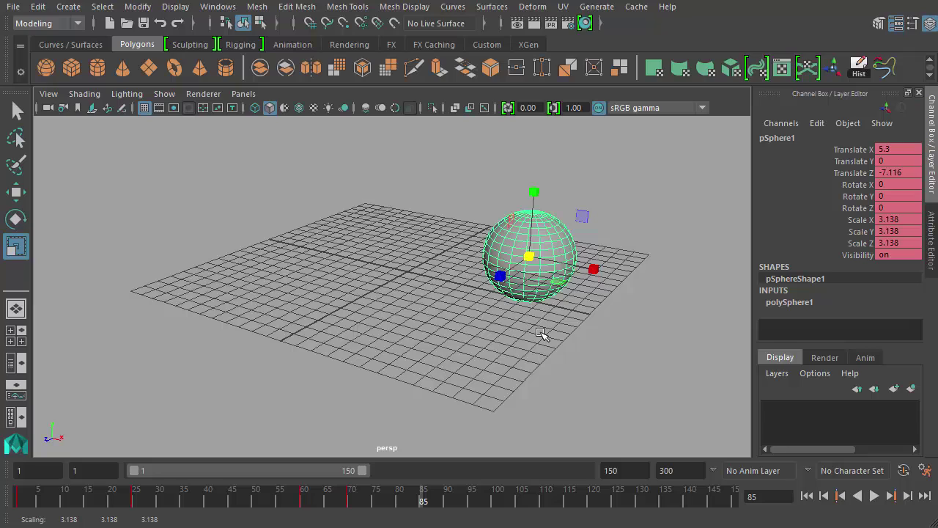
key("shift+r")
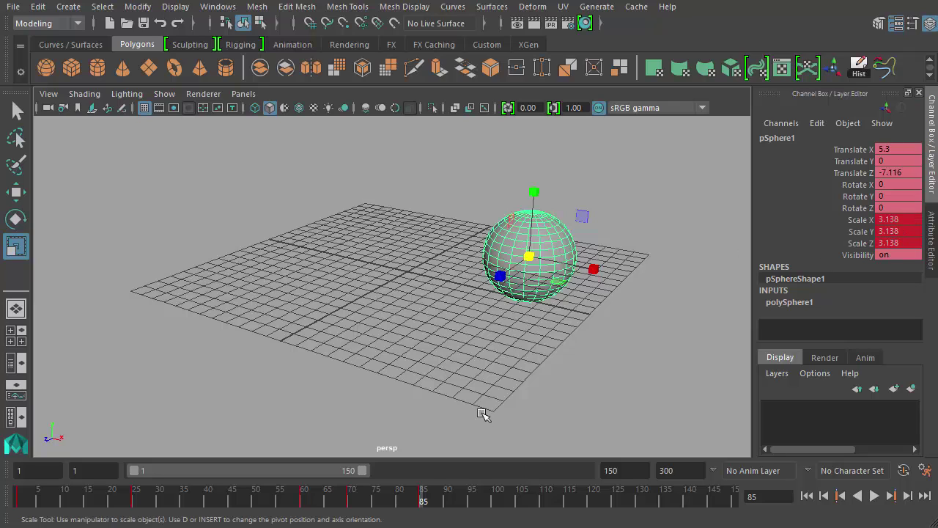
Play and scrub between frames 60, 70 and 85 to examine which of the sphere's translate and scale channels are keyed.
key("alt+v")
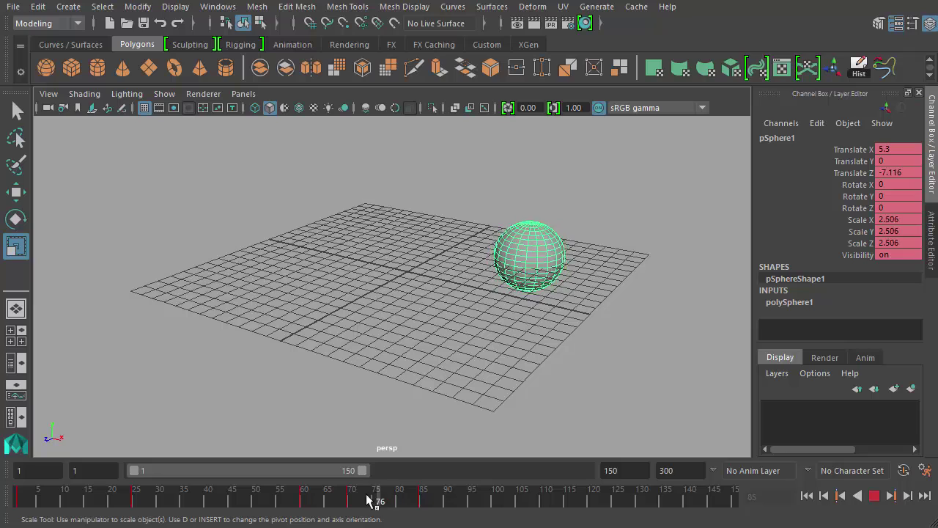
key("alt+v")
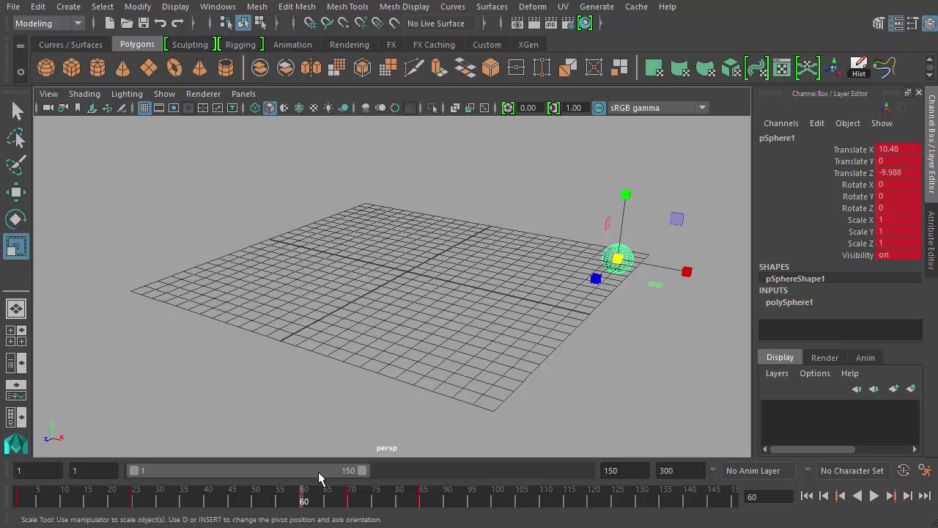
key("alt+v")
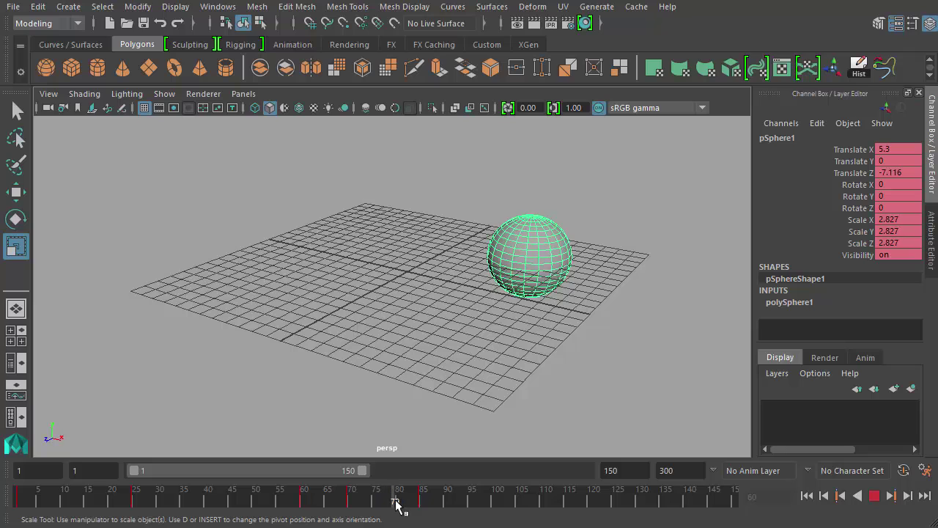
mouse_move(401, 503)
left_mouse_down()
mouse_move(303, 501)
mouse_move(433, 503)
mouse_move(423, 504)
left_mouse_up()
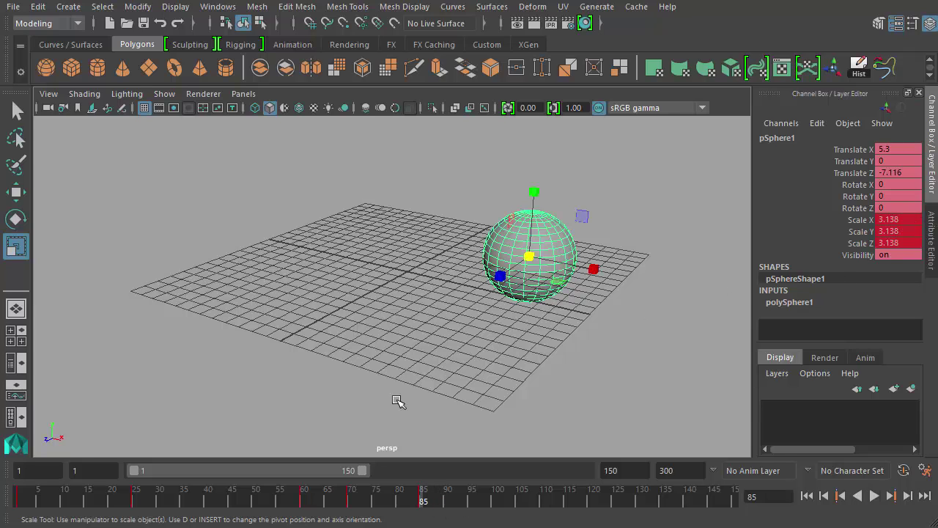
left_click(303, 503)
mouse_move(299, 511)
left_mouse_down()
mouse_move(419, 513)
mouse_move(347, 513)
mouse_move(351, 505)
left_mouse_up()
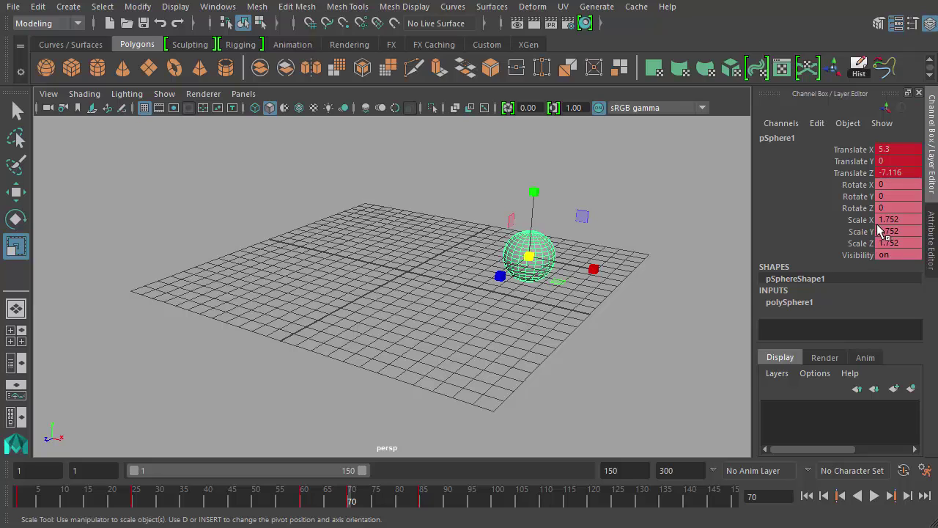
left_click_drag(339, 501, 305, 506)
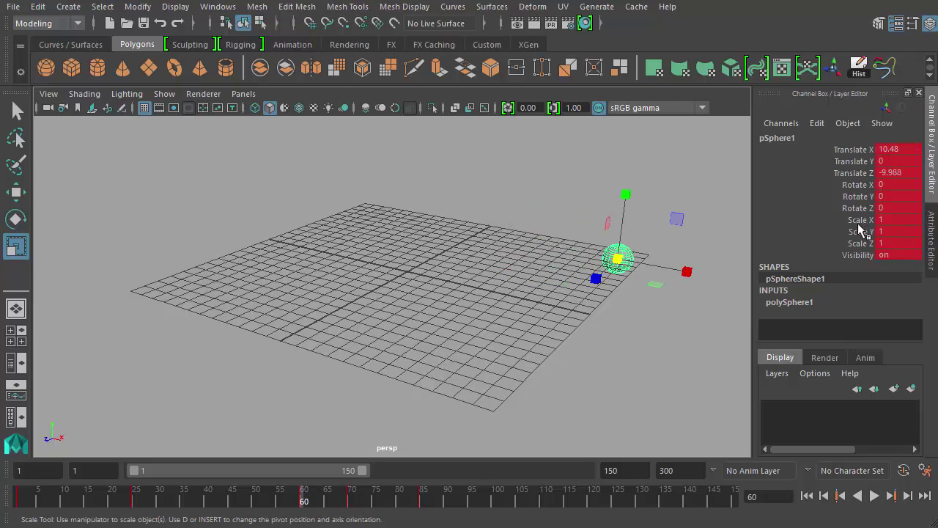
left_click_drag(394, 498, 423, 498)
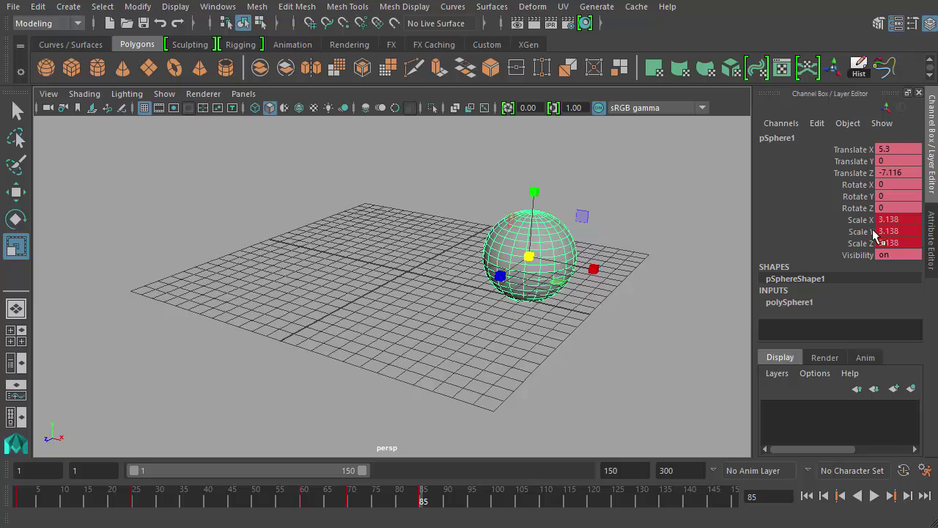
left_click_drag(327, 498, 426, 503)
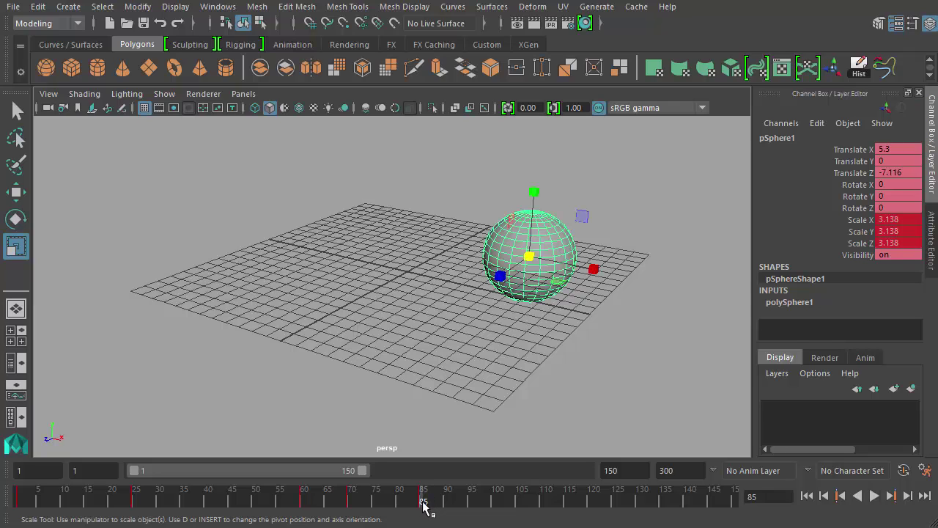
At frame 95, rotate the sphere to about X -42.401, Y 11.146 and Z -211.181, and key only its rotate channels.
key("alt+v")
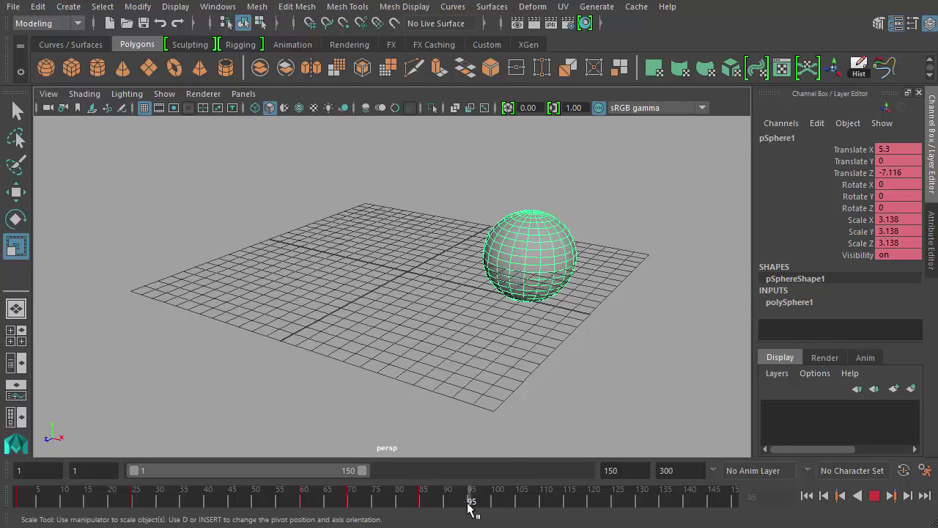
key("alt+v")
key("e")
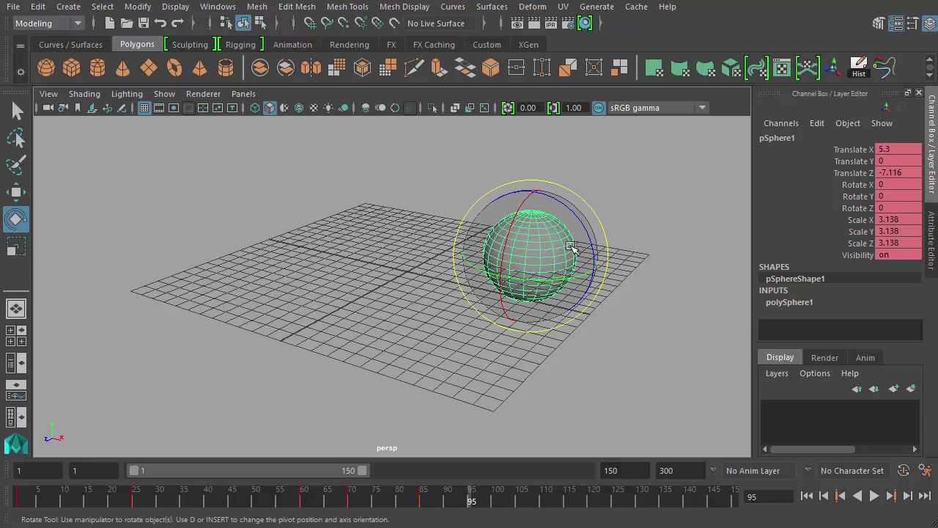
left_click_drag(603, 252, 618, 398)
left_click_drag(570, 313, 537, 311)
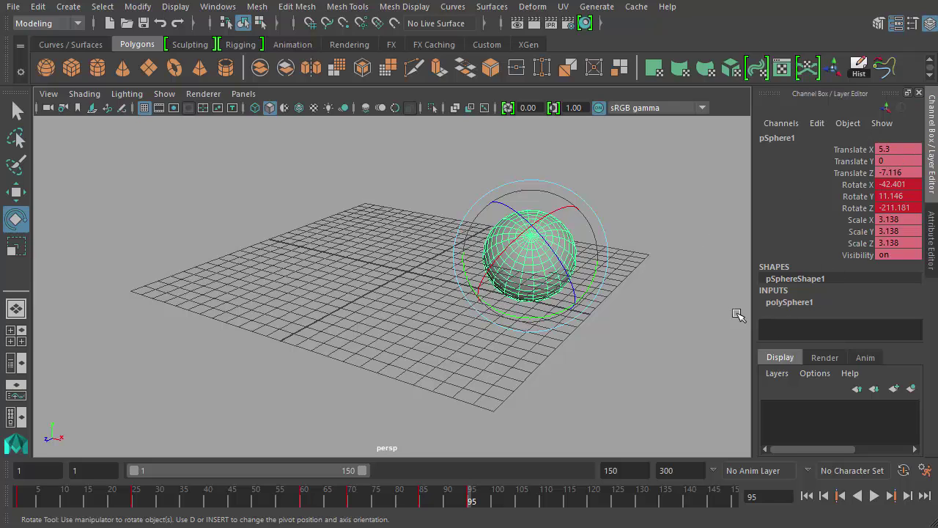
Scrub between frames 60, 95 and 65 to review how the sphere's rotation changes between keys.
left_click_drag(359, 500, 302, 513)
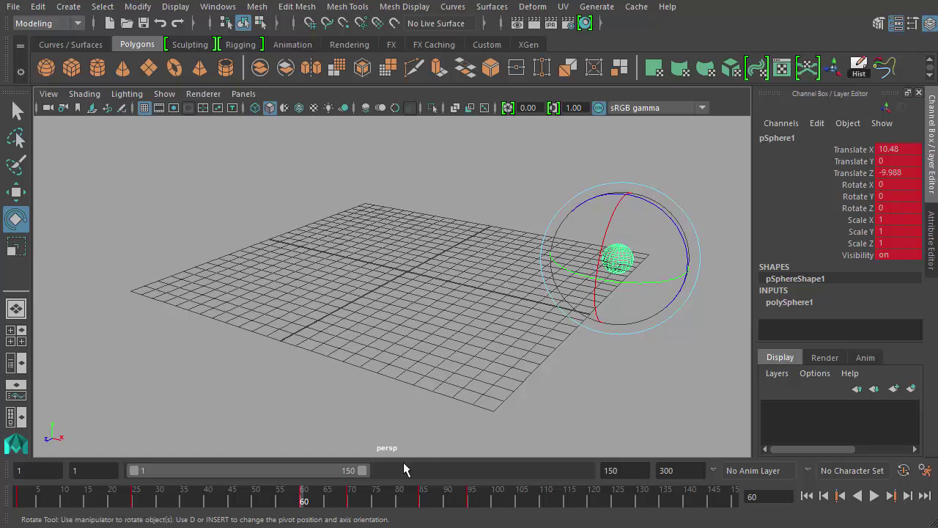
left_click_drag(309, 501, 470, 509)
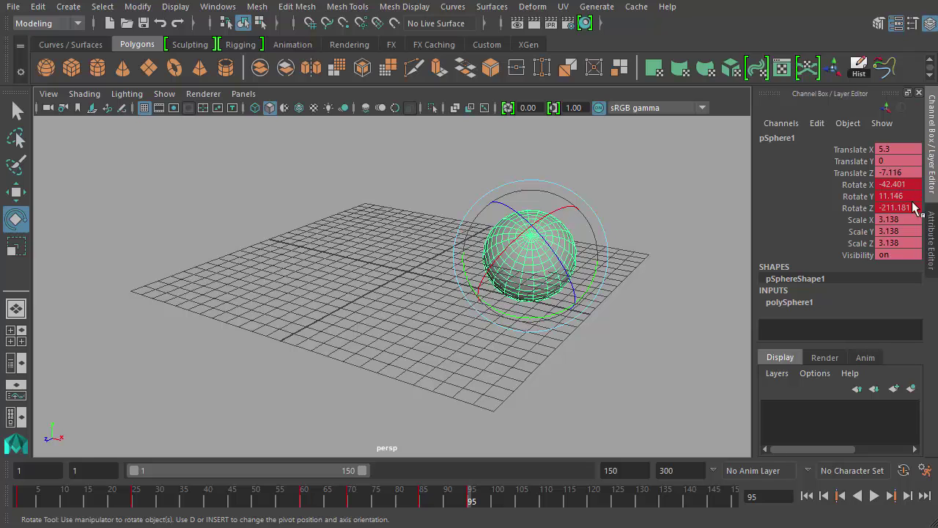
left_click_drag(473, 501, 328, 501)
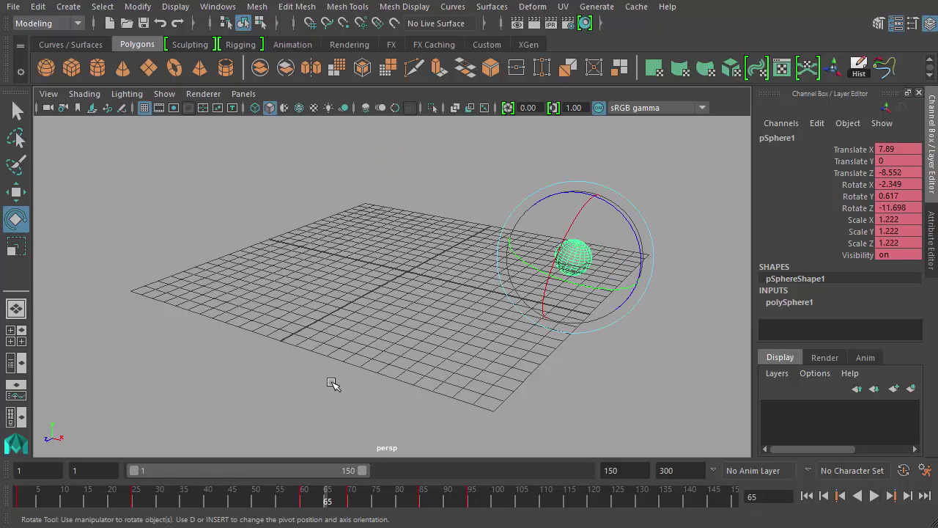
Go to frame 1, highlight individual channels of the sphere, and examine the keying commands available for Rotate X.
left_click(22, 501)
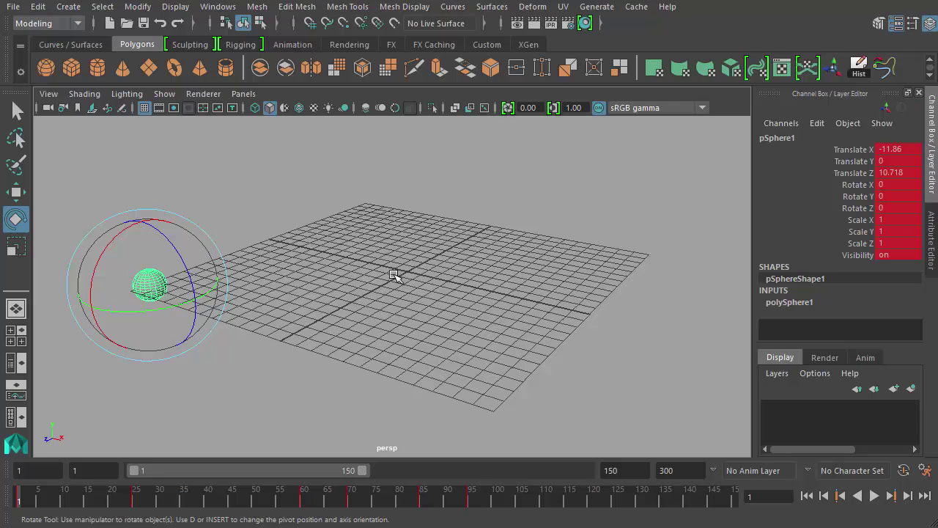
left_click(857, 162)
left_click(854, 197)
left_click(857, 219)
left_click(854, 173)
left_click(852, 185)
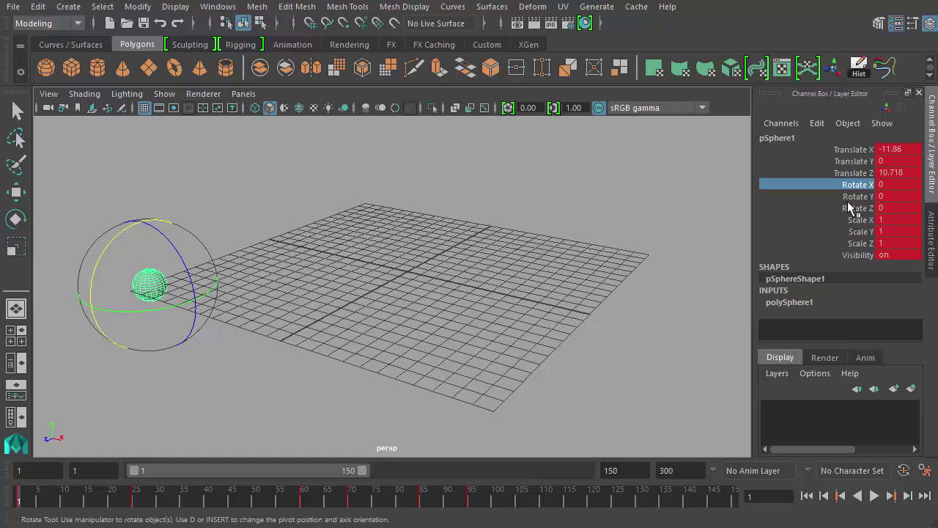
right_click(856, 186)
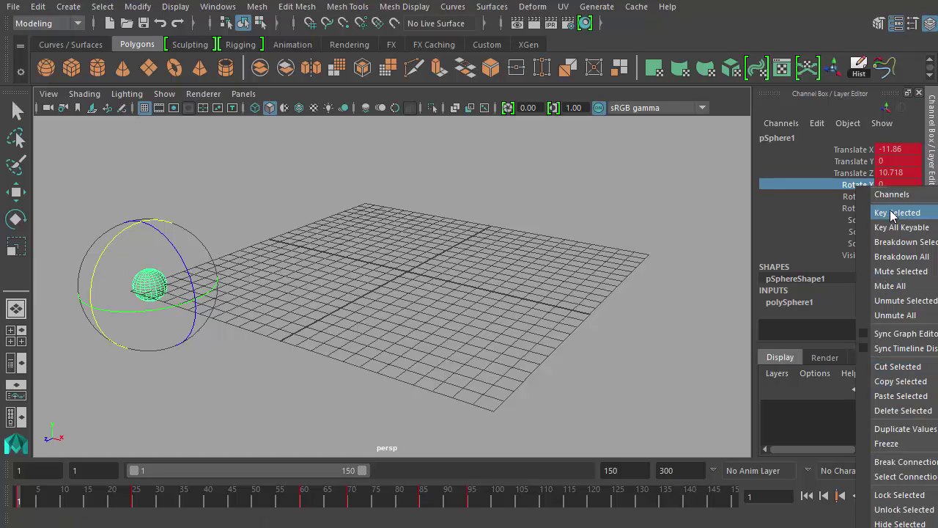
left_click(853, 187)
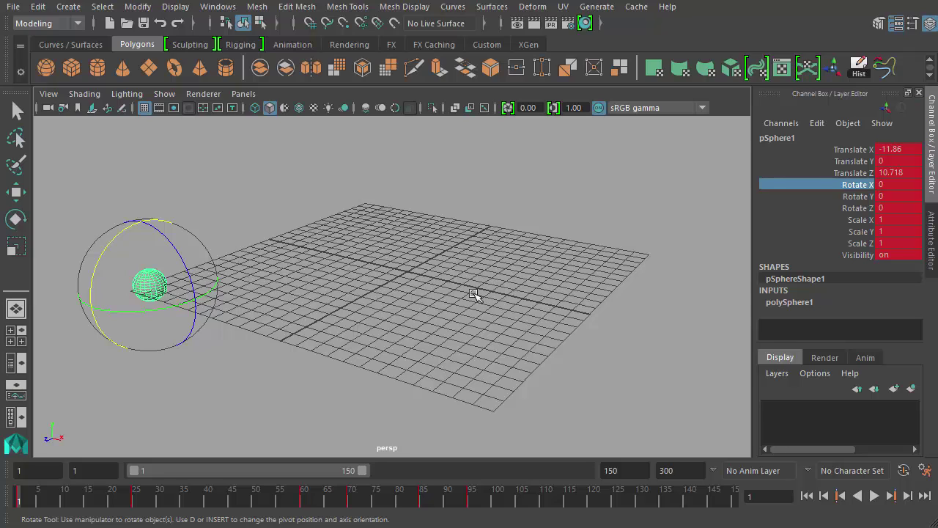
Highlight the sphere's three translate channels and delete their keys at frame 70.
left_click_drag(836, 149, 848, 174)
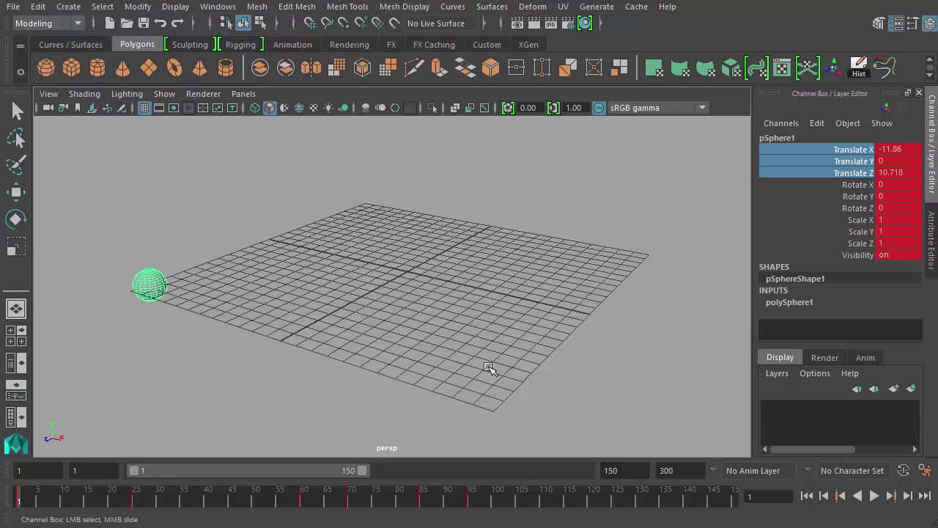
left_click_drag(141, 498, 350, 511)
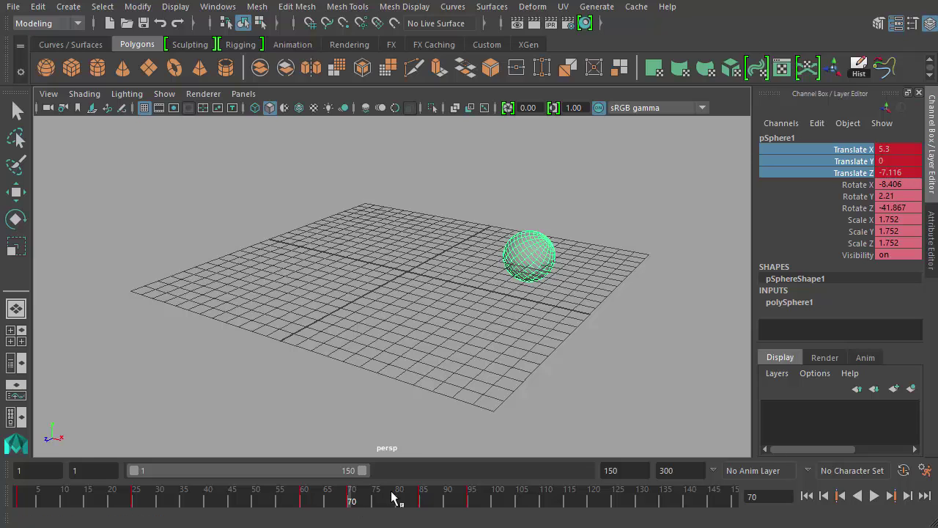
key("alt+v")
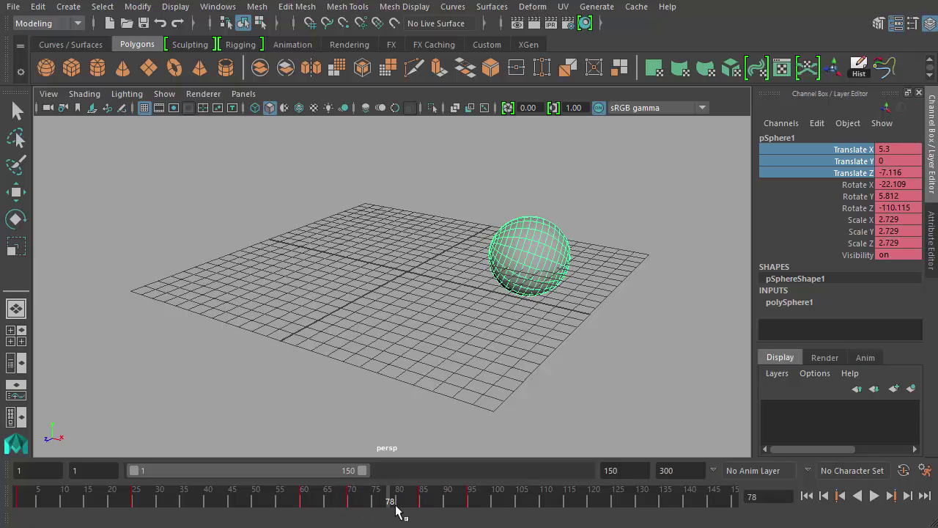
key("alt+v")
mouse_move(354, 505)
left_mouse_down()
mouse_move(366, 502)
mouse_move(353, 504)
left_mouse_up()
right_click(349, 501)
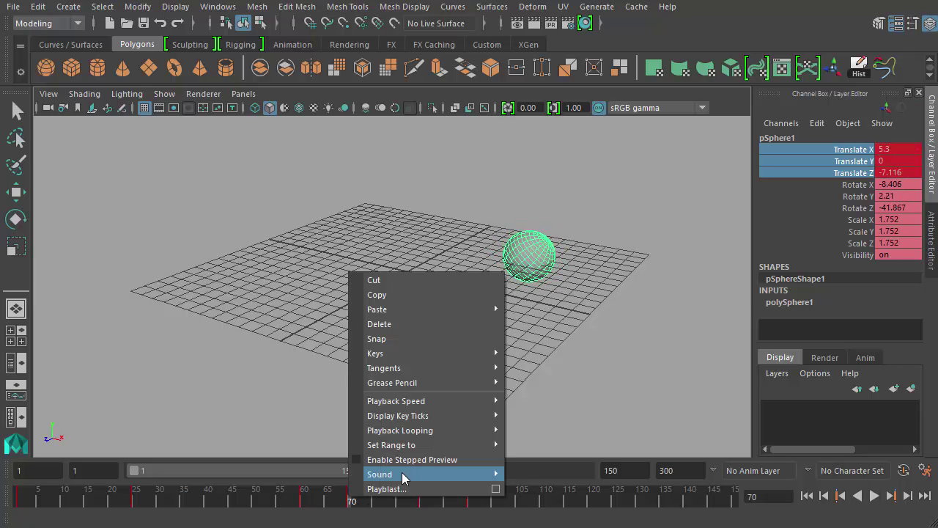
left_click(402, 323)
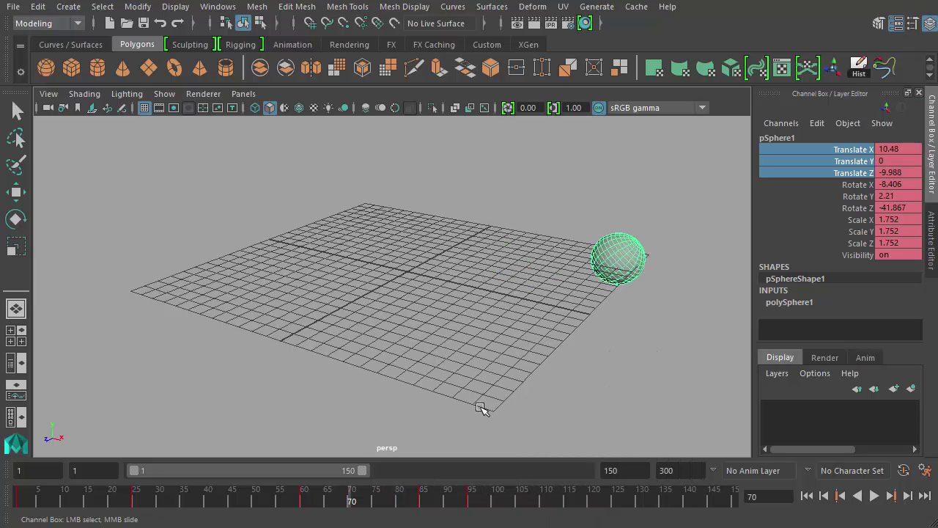
Play back the animation and scrub around frames 70 and 71 to review the sphere's motion, then clear the selection.
left_click(354, 500)
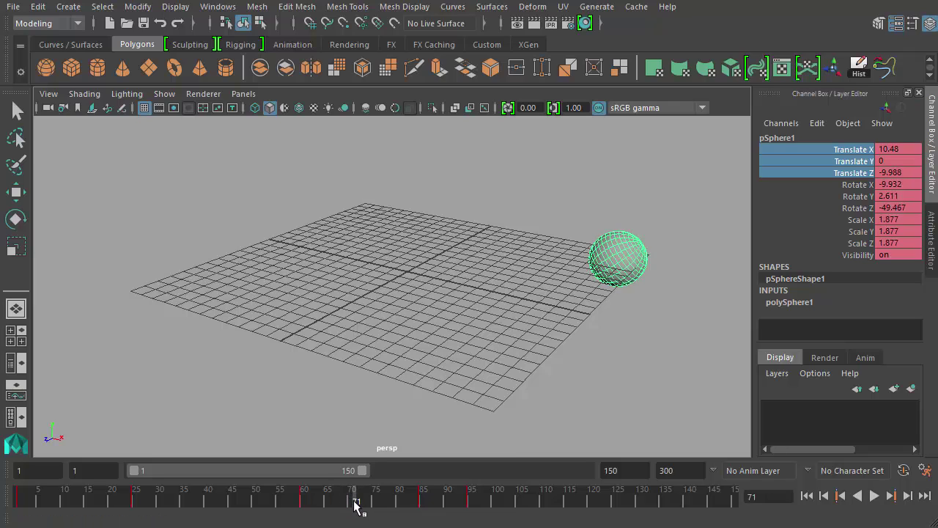
left_click(349, 503)
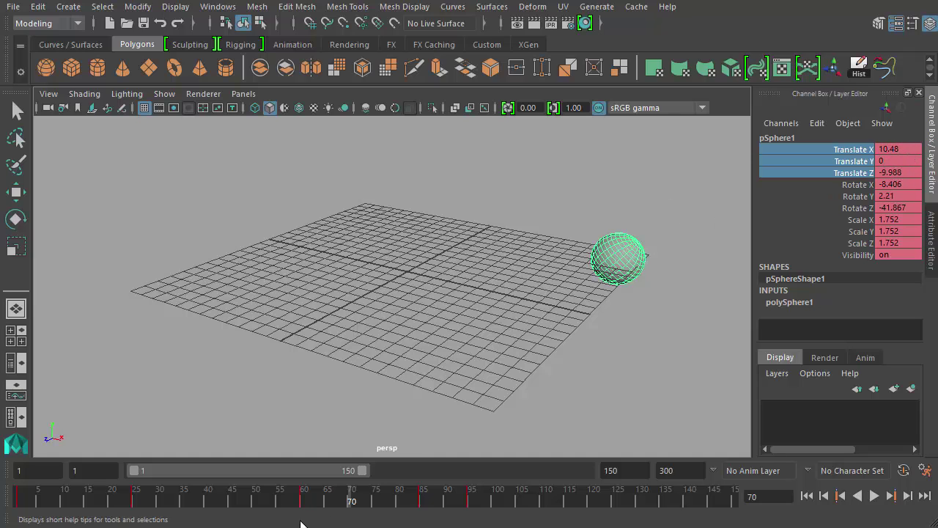
key("alt+v")
mouse_move(438, 489)
left_mouse_down()
mouse_move(505, 491)
mouse_move(311, 489)
mouse_move(422, 503)
mouse_move(303, 502)
mouse_move(508, 503)
mouse_move(345, 511)
mouse_move(429, 501)
mouse_move(356, 504)
left_mouse_up()
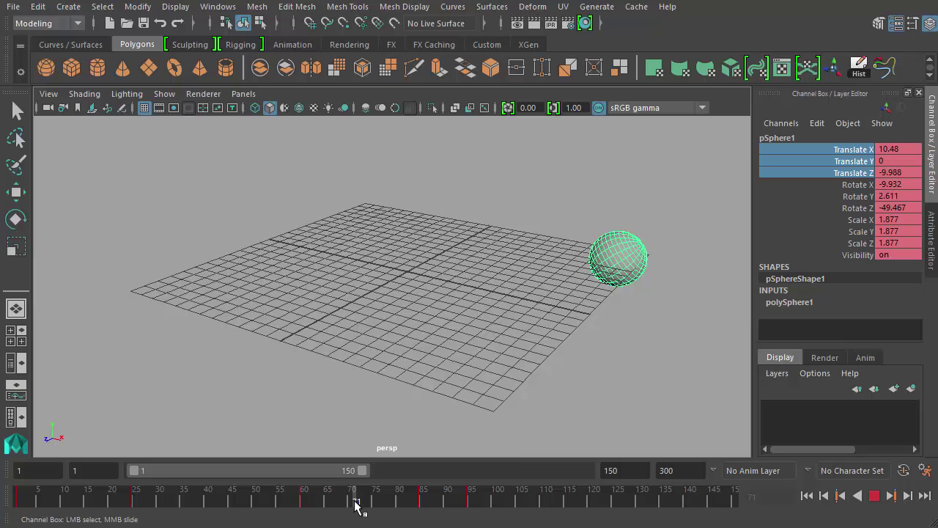
right_click(356, 505)
left_click(342, 366)
key("e")
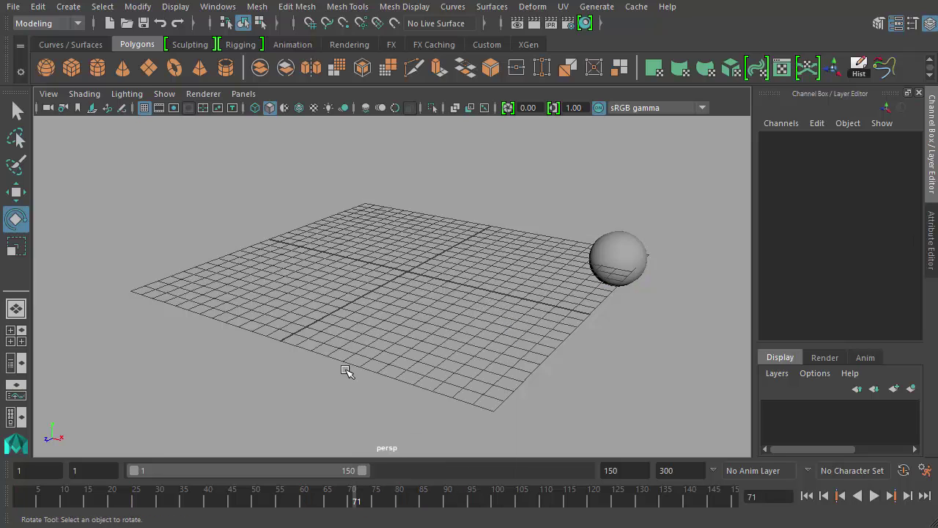
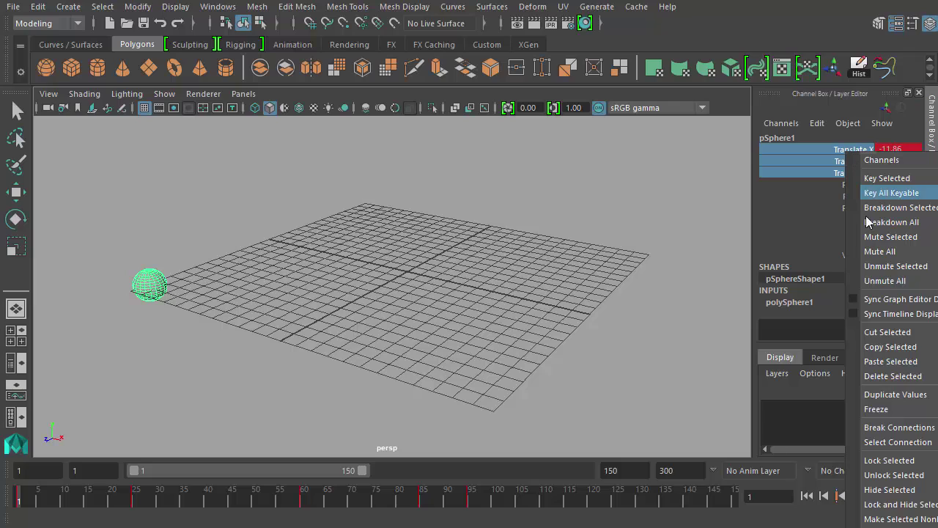
Break the connections on the sphere's three translate channels at frame 1 and play back the animation to check the effect.
left_click(893, 432)
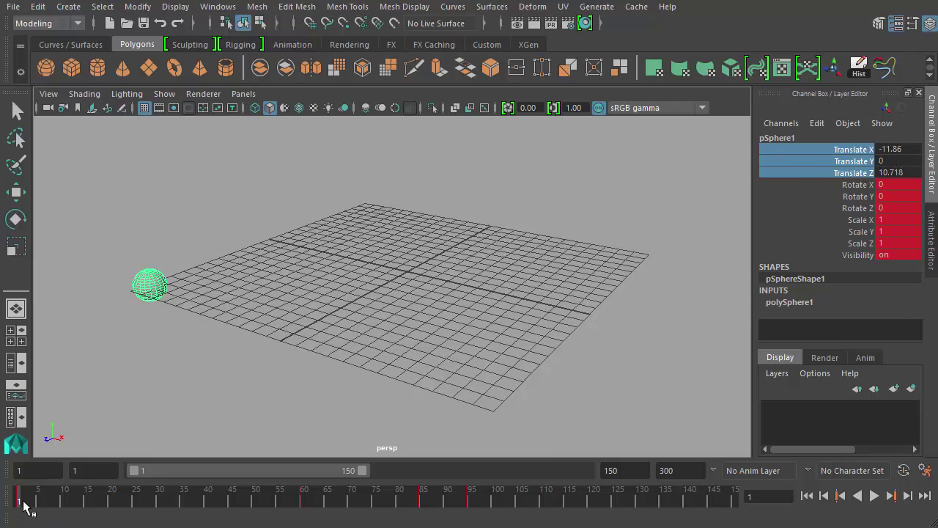
key("alt+v")
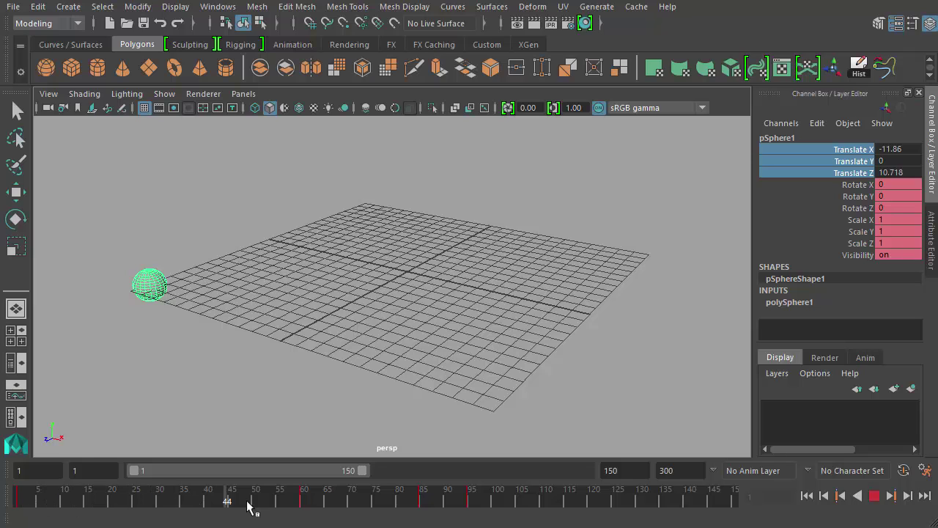
left_click_drag(366, 502, 21, 519)
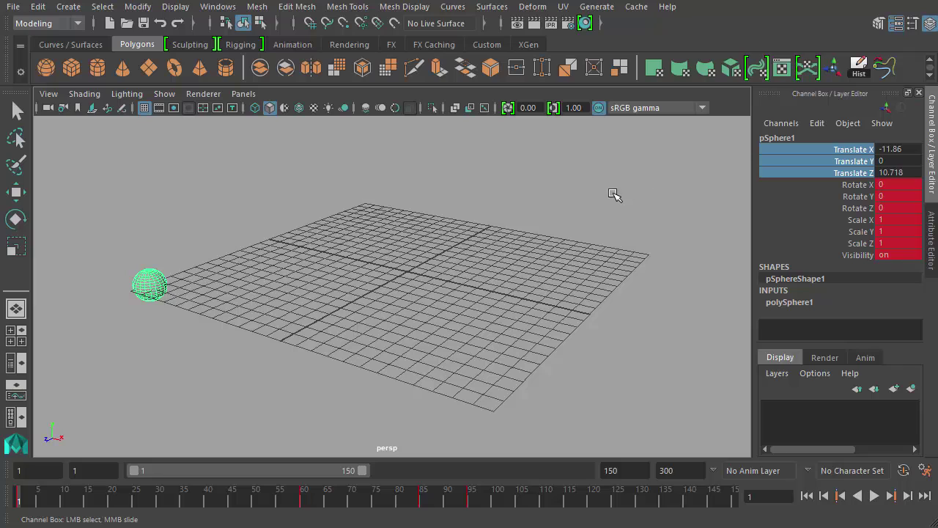
Undo breaking the translate connections and play back the animation up to frame 58.
key("s")
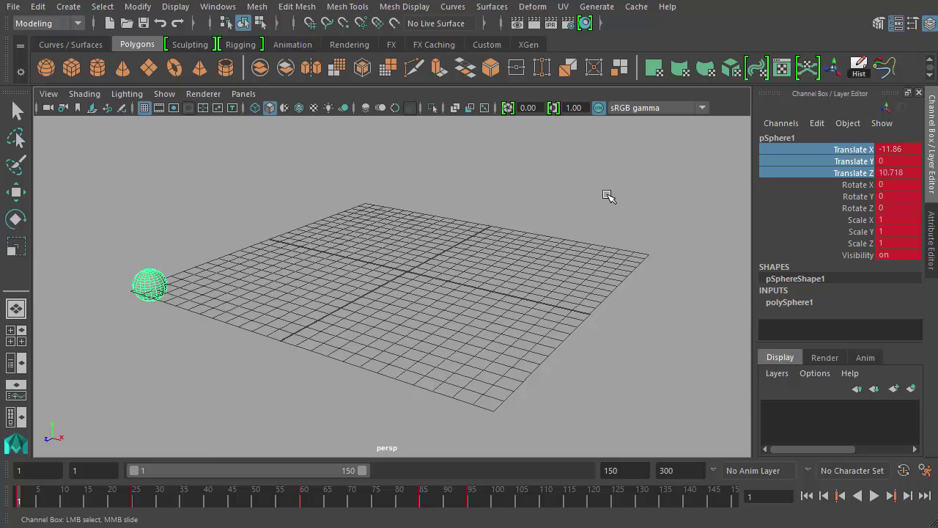
key("alt+v")
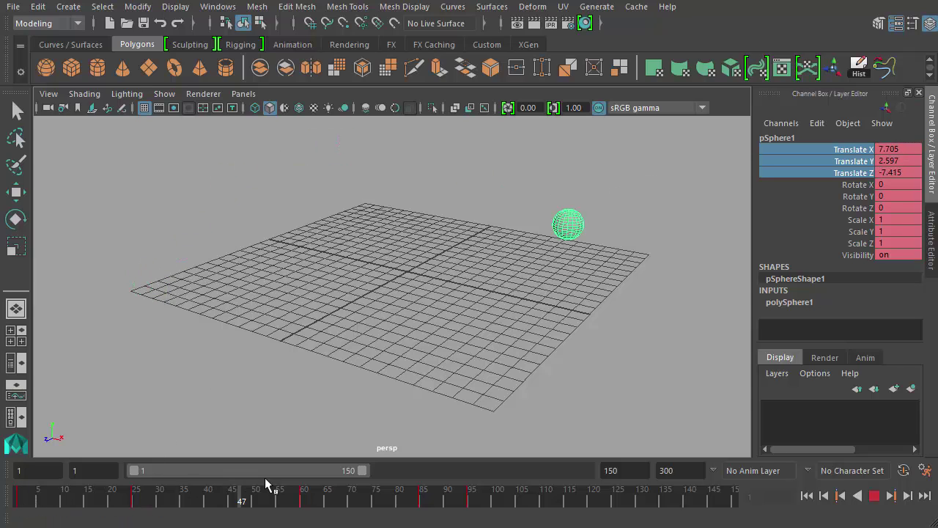
key("alt+v")
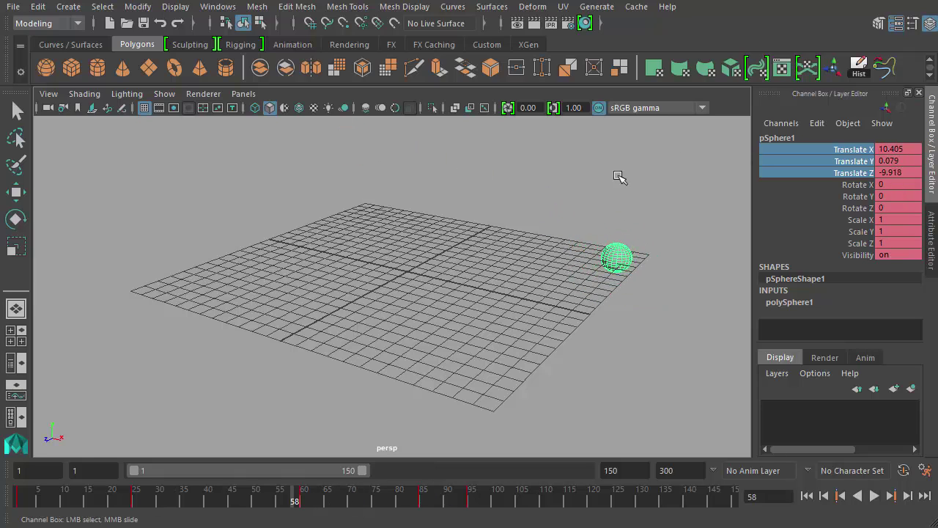
Examine Break Connections among the commands for the translate channels without applying it, and make the Rotate tool active.
right_click(842, 155)
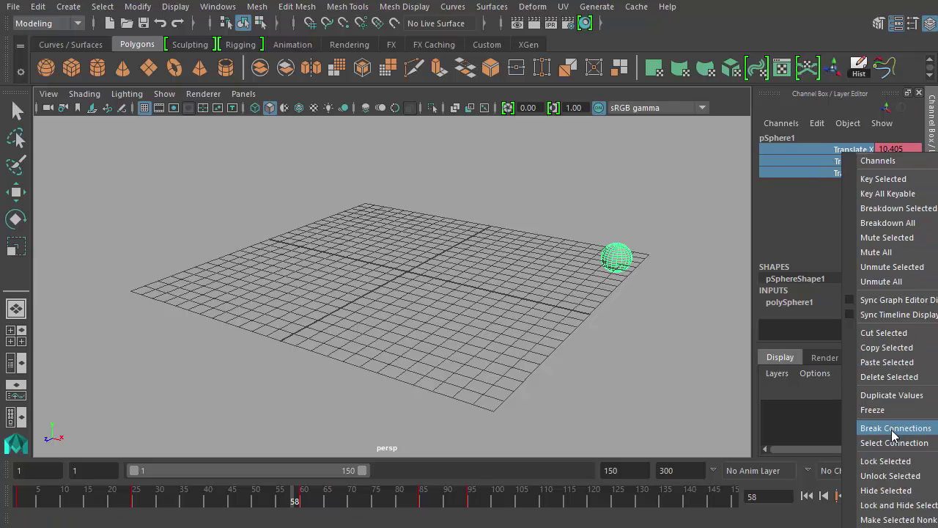
left_click(456, 247)
key("e")
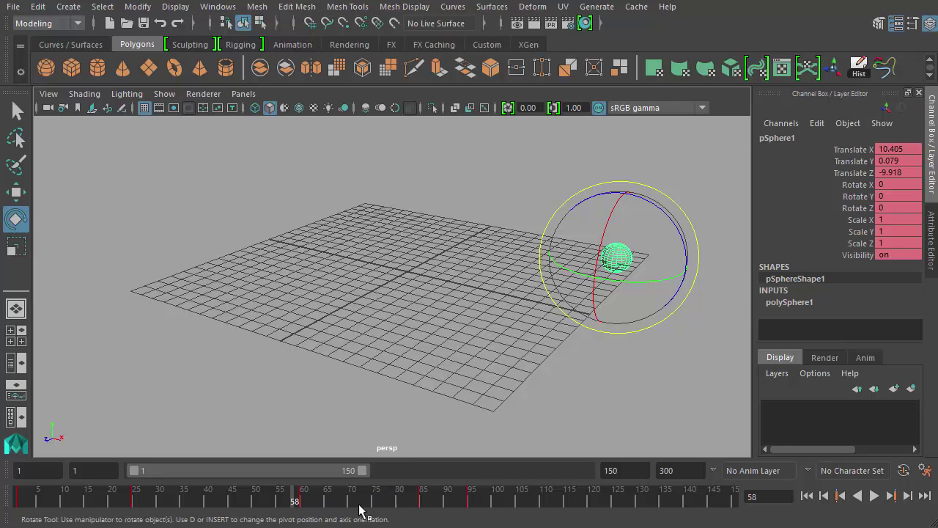
Select the timeline range around the frame 60 key, move that key to frame 35 and check the sphere there.
left_click_drag(299, 501, 303, 503)
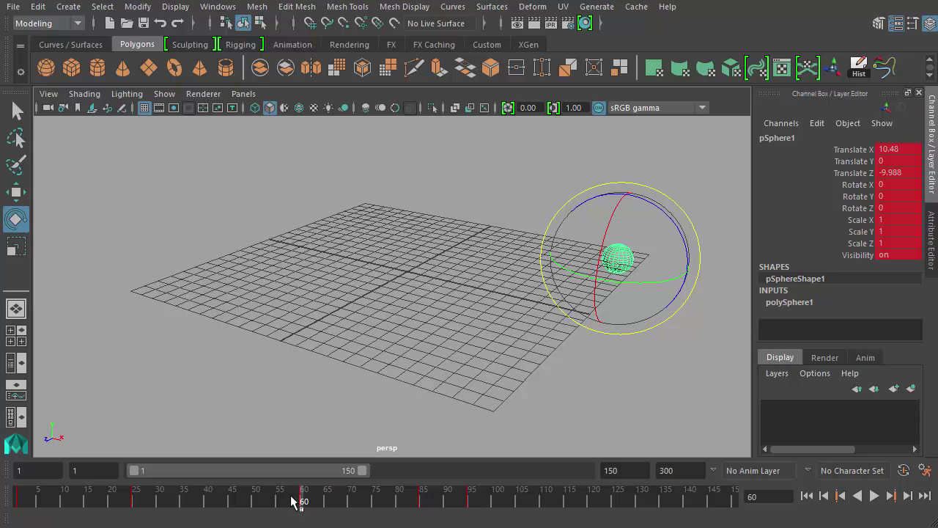
key("alt+v")
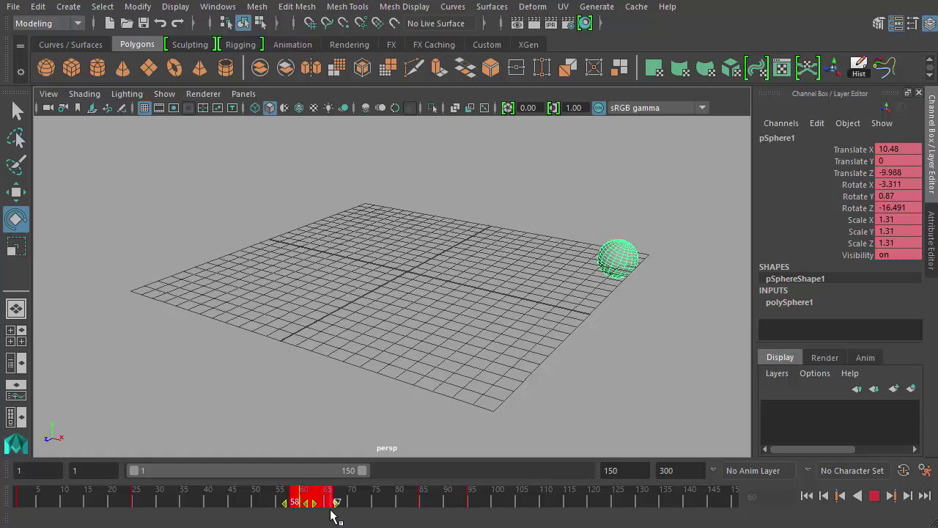
left_click_drag(285, 504, 312, 500, "shift")
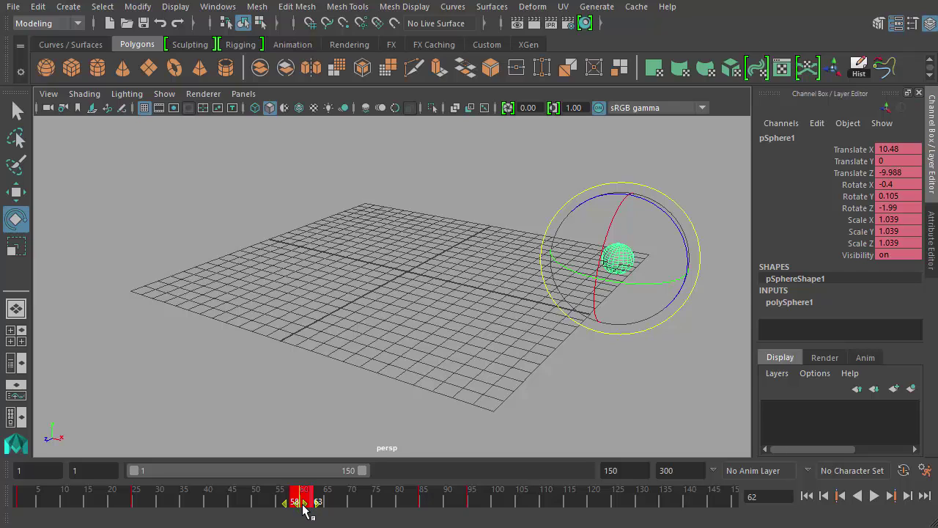
left_click_drag(305, 506, 182, 520)
left_click(265, 500)
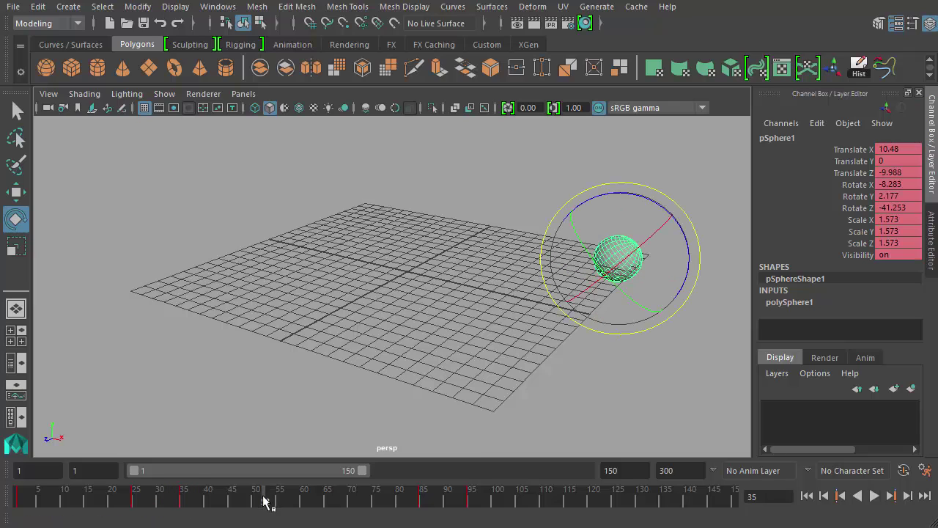
left_click(181, 500)
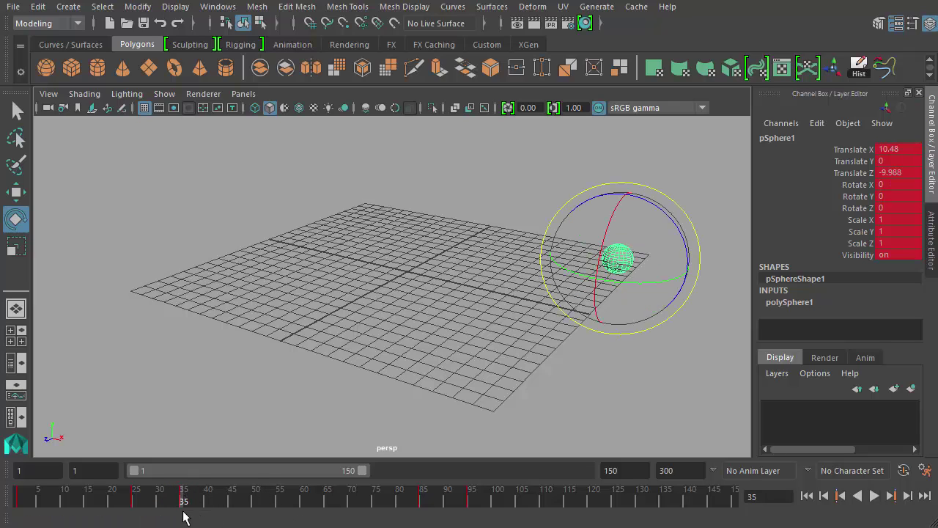
mouse_move(181, 502)
left_mouse_down()
mouse_move(260, 496)
mouse_move(300, 513)
mouse_move(184, 502)
left_mouse_up()
Select the keys within frames 79 to 104, shift them together about 26 frames earlier, and go to frame 56.
mouse_move(396, 505)
left_mouse_down()
mouse_move(504, 499)
mouse_move(433, 501)
mouse_move(501, 513)
mouse_move(484, 515)
mouse_move(511, 502)
mouse_move(494, 509)
mouse_move(523, 513)
mouse_move(490, 511)
mouse_move(506, 516)
left_mouse_up()
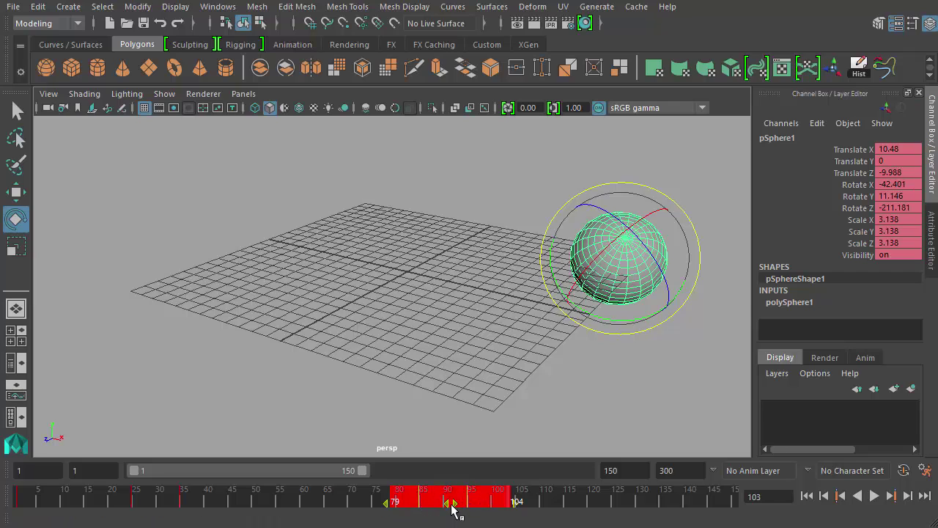
left_click_drag(453, 511, 324, 503)
left_click(451, 500)
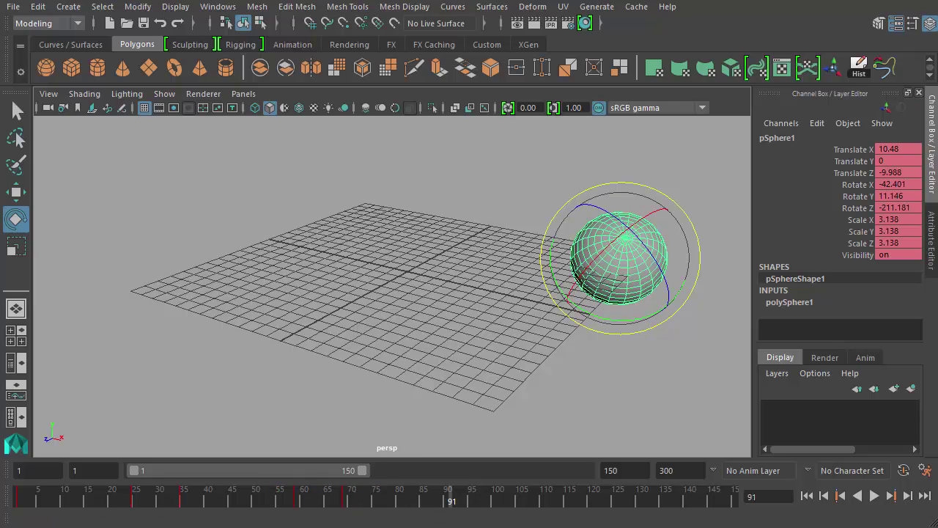
left_click(283, 506)
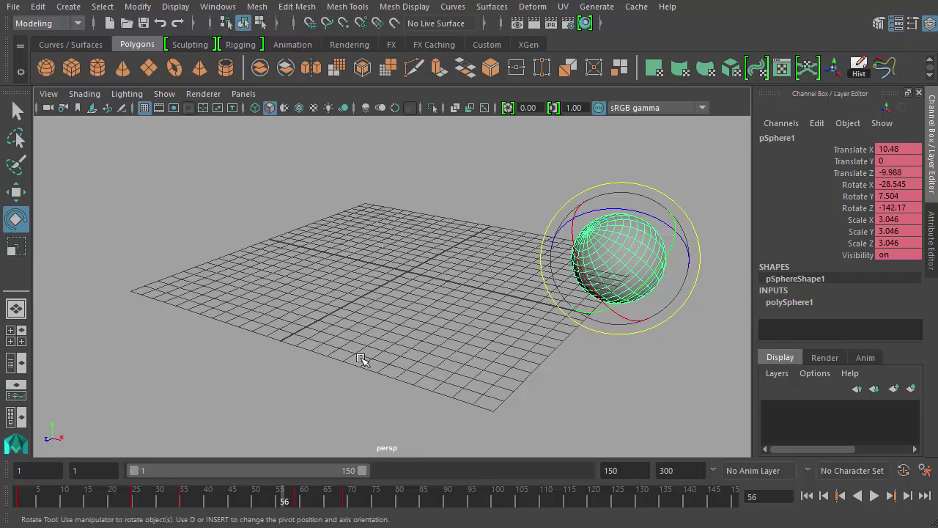
Open the Graph Editor, place it clear of the sphere and fit the sphere's animation curves in its graph area.
left_click(218, 6)
mouse_move(308, 45)
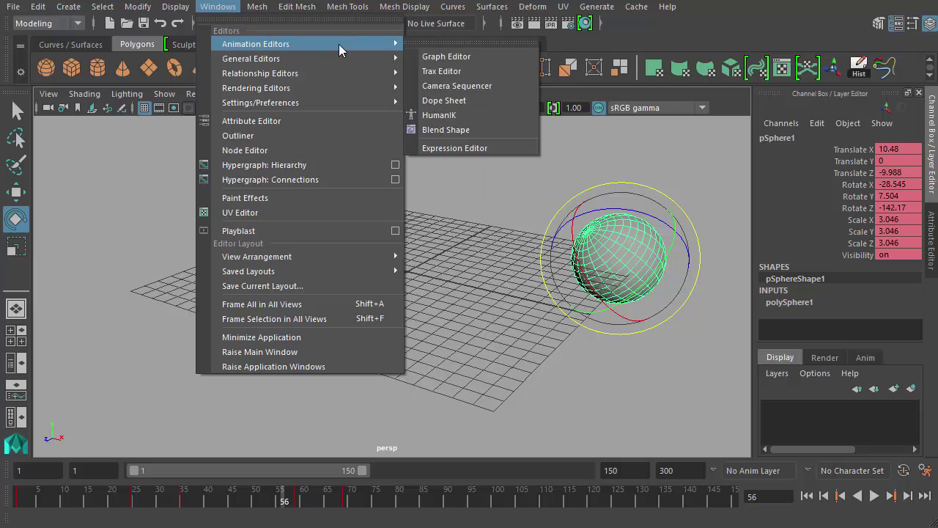
left_click(447, 57)
left_click_drag(525, 110, 321, 103)
scroll(457, 263, "down", 3)
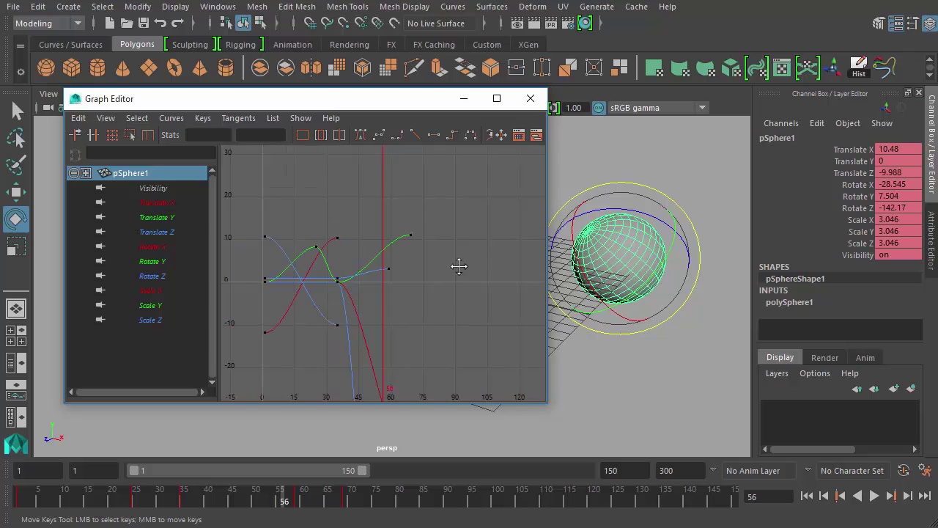
middle_click_drag(444, 268, 426, 339, "alt")
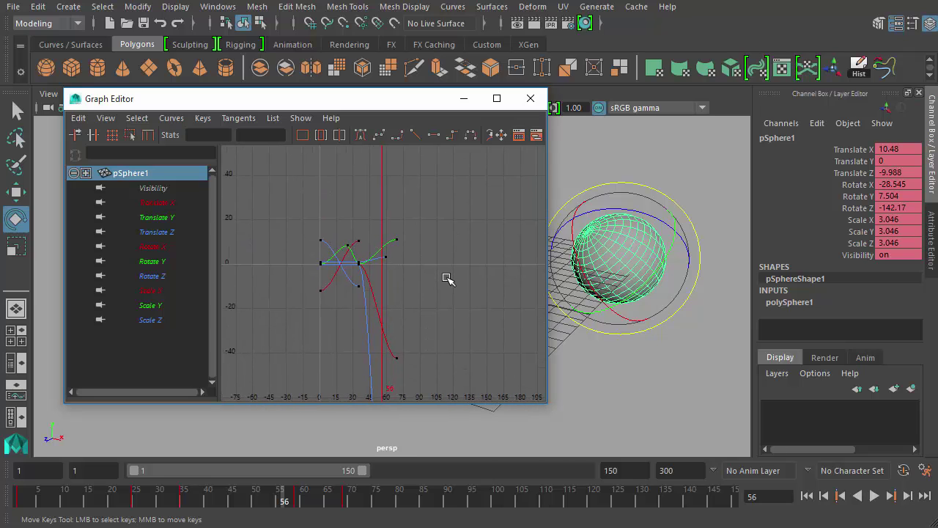